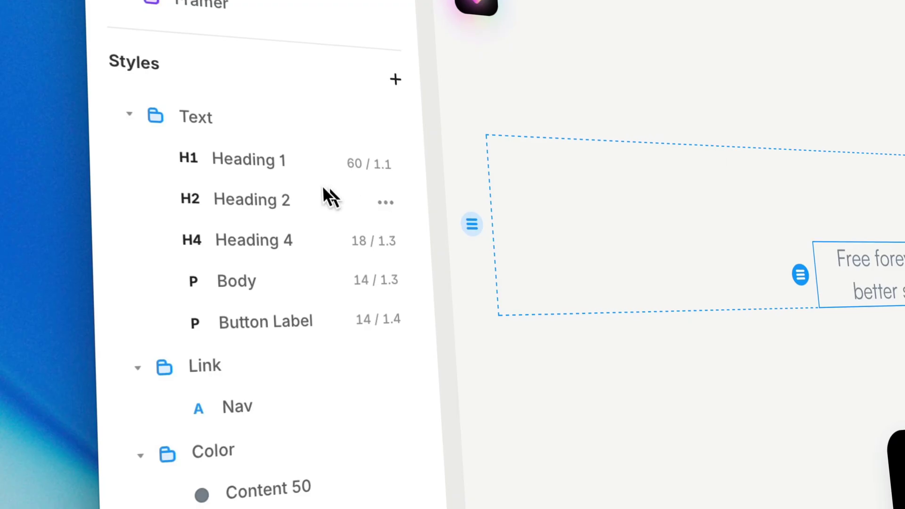
# - Review the Heading 1 and Heading 2 text styles, then select the About nav link
pyautogui.click(269, 165)
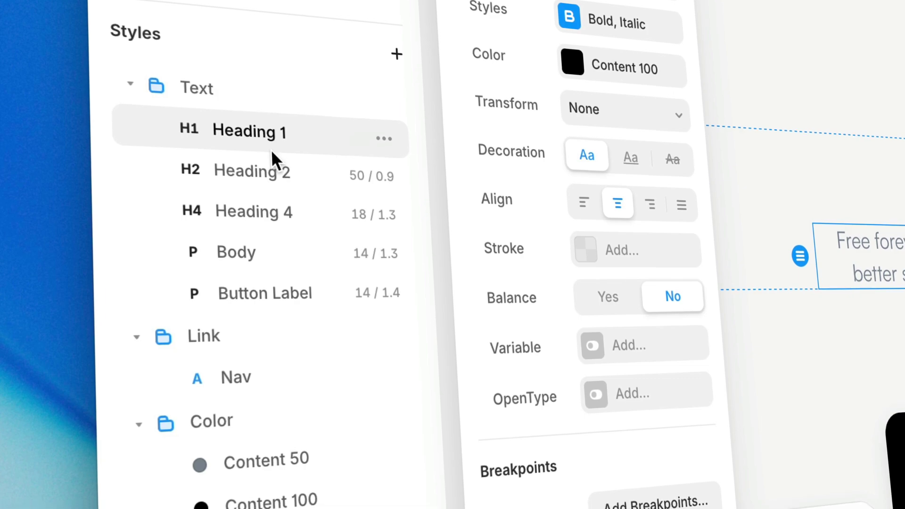
pyautogui.click(273, 171)
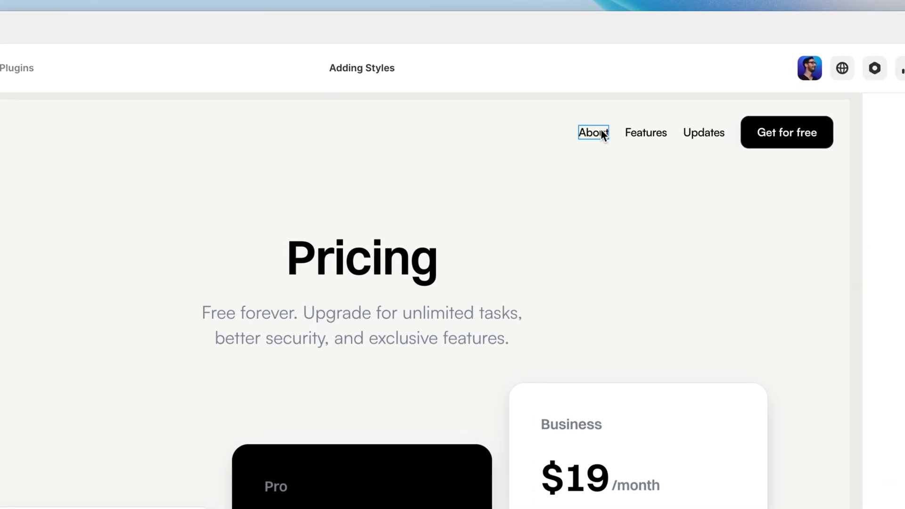
pyautogui.click(600, 131)
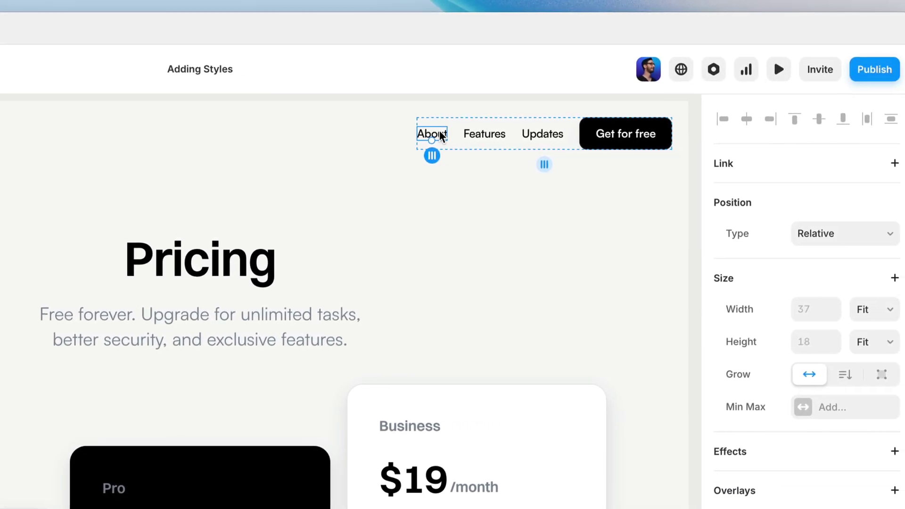
# - Link About to framer.com, opening in a new tab, and show the link styles list
pyautogui.click(788, 163)
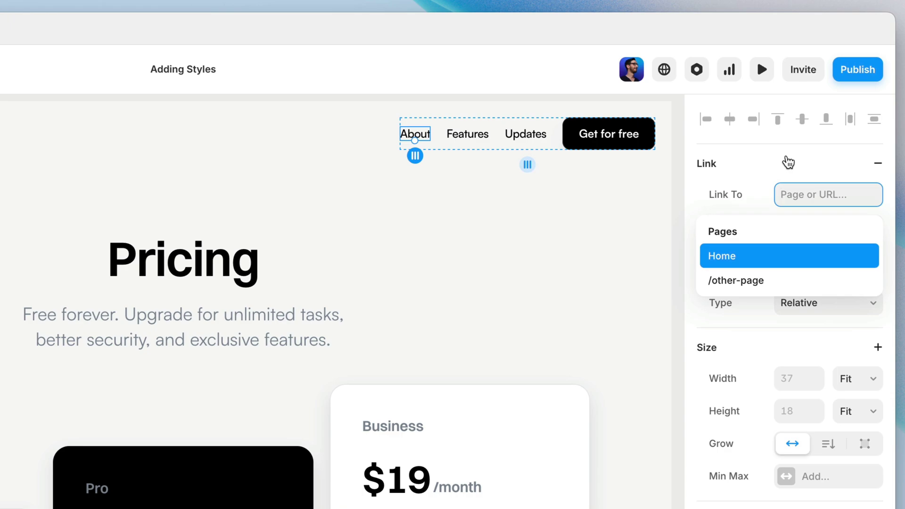
pyautogui.write('framer.com')
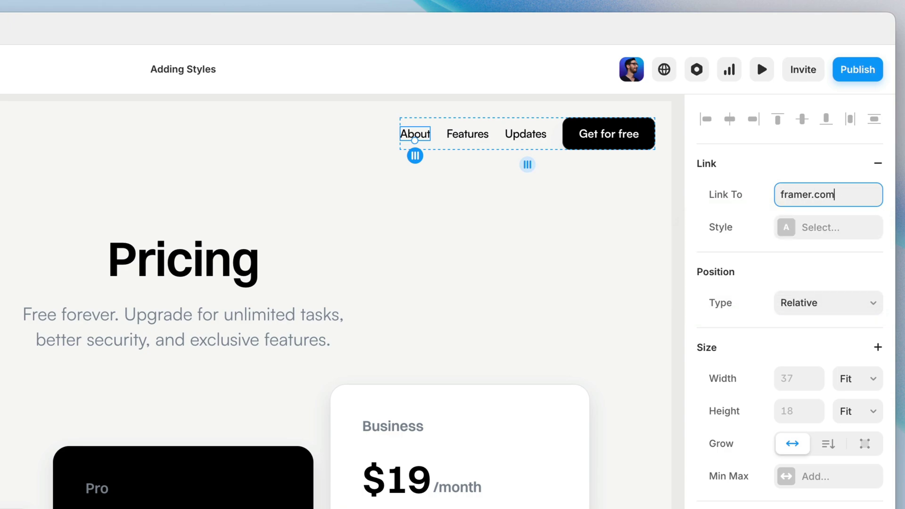
pyautogui.press('Return')
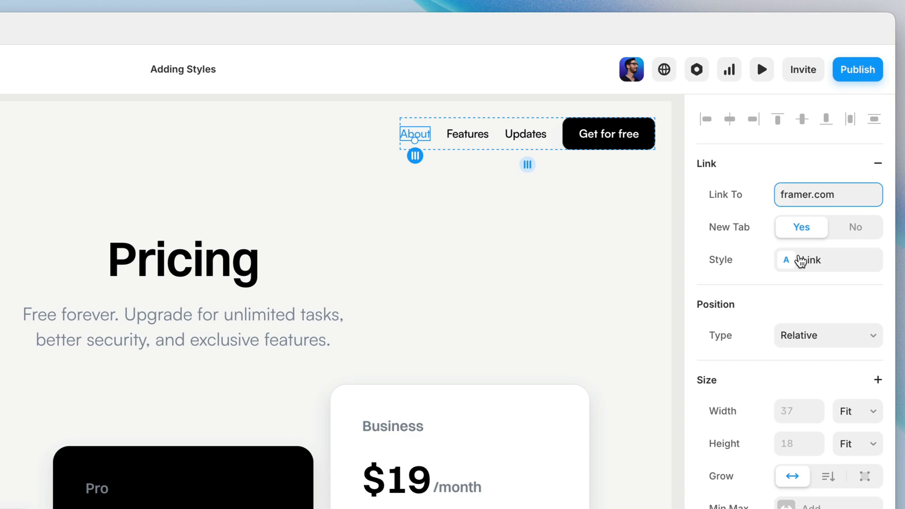
pyautogui.click(800, 262)
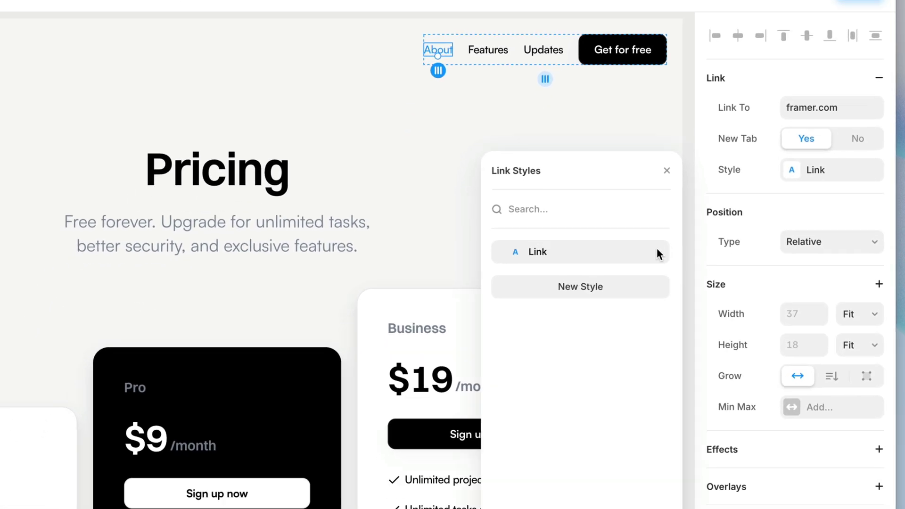
# - Set the Link style to grey #808080 by default and #000000 for hover and current
pyautogui.click(657, 252)
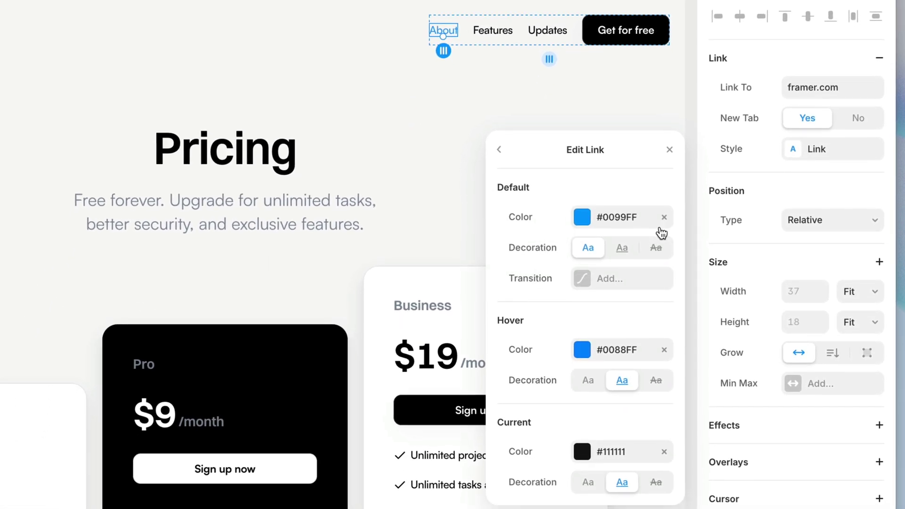
pyautogui.click(584, 215)
pyautogui.moveTo(592, 218)
pyautogui.mouseDown()
pyautogui.moveTo(469, 226)
pyautogui.moveTo(468, 213)
pyautogui.mouseUp()
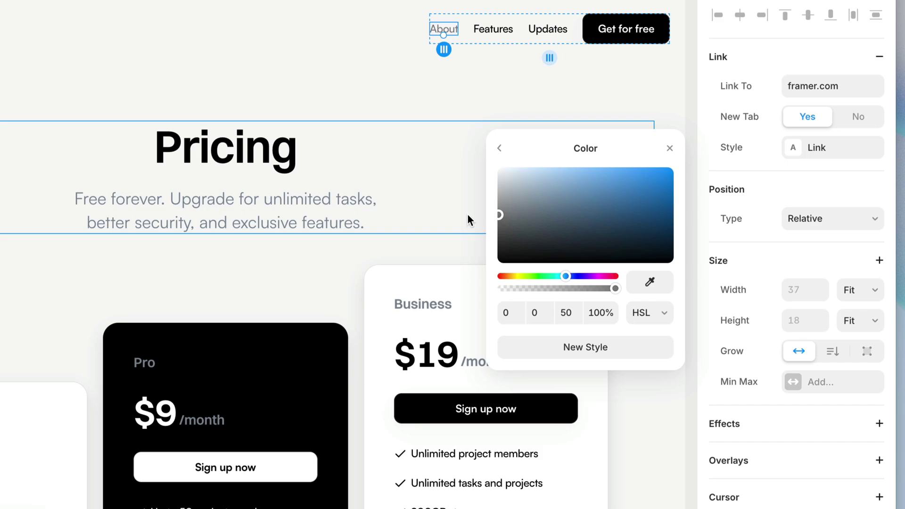
pyautogui.click(497, 150)
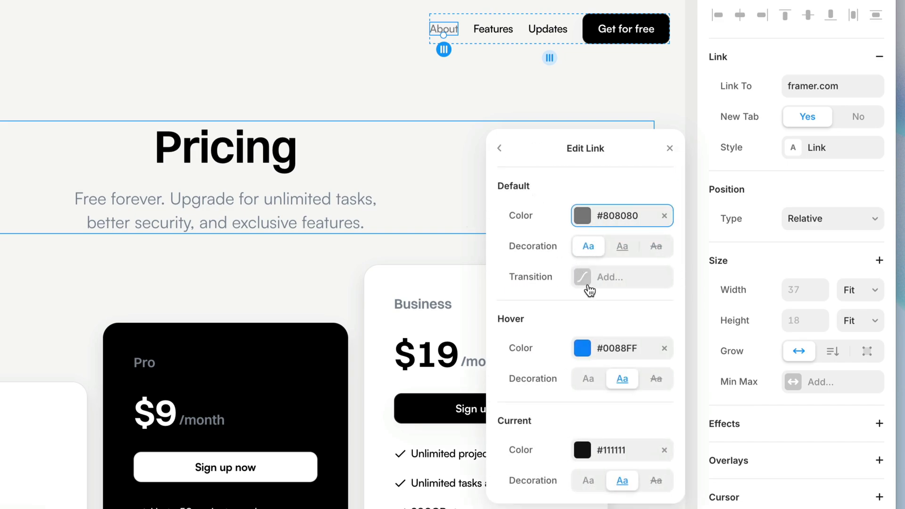
pyautogui.click(590, 348)
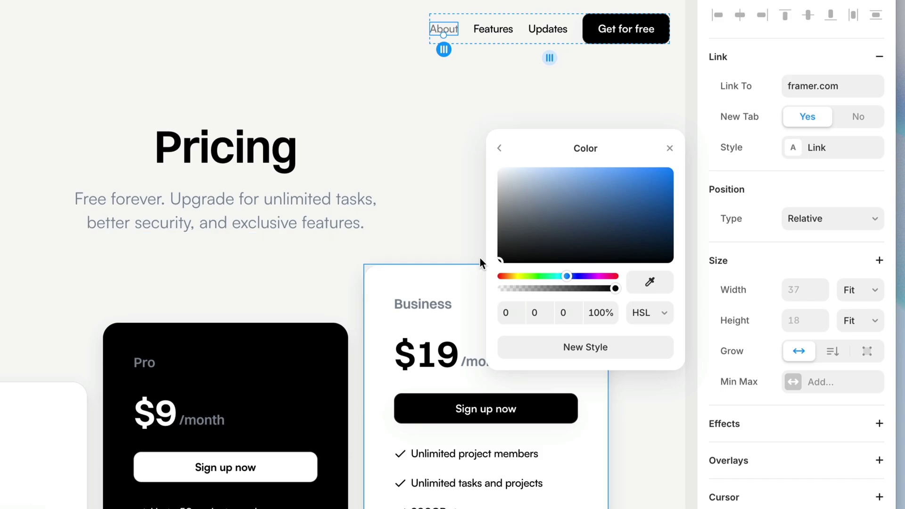
pyautogui.click(500, 148)
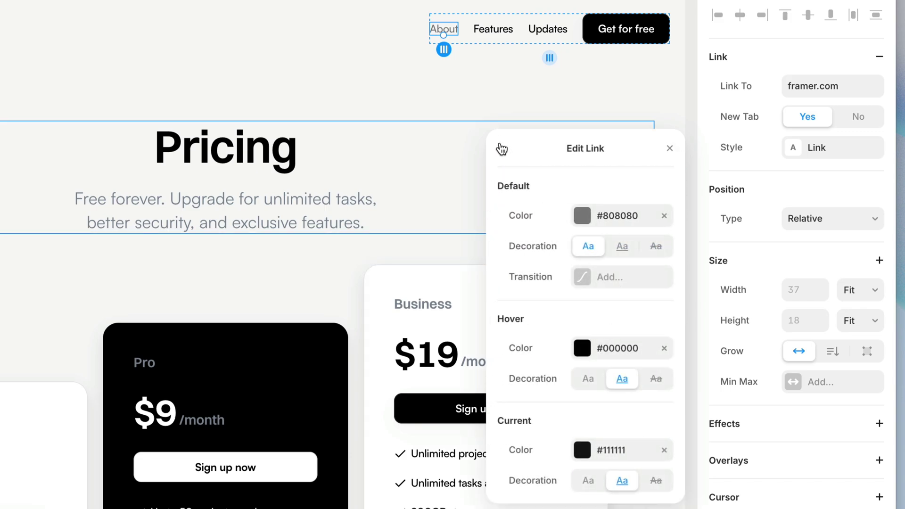
pyautogui.click(578, 449)
pyautogui.moveTo(534, 243); pyautogui.dragTo(468, 304)
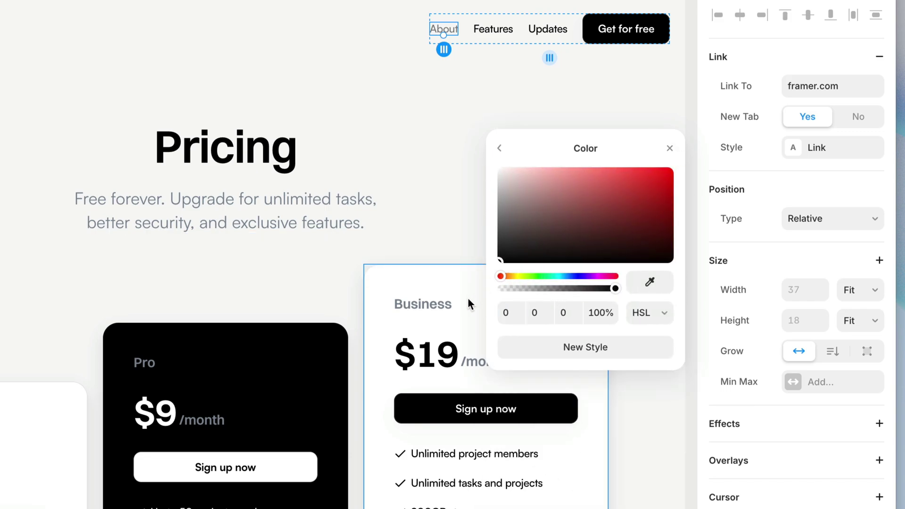
pyautogui.click(499, 148)
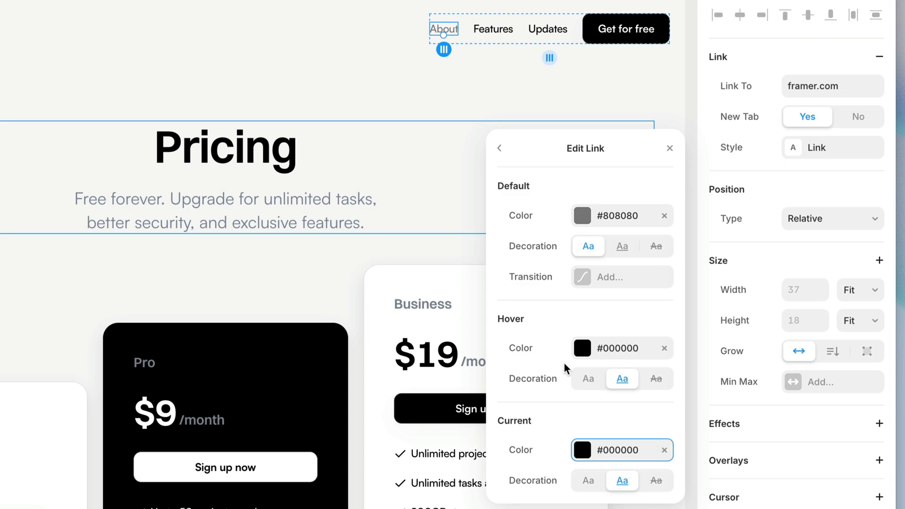
# - Rename the Link style to Nav Link
pyautogui.click(499, 149)
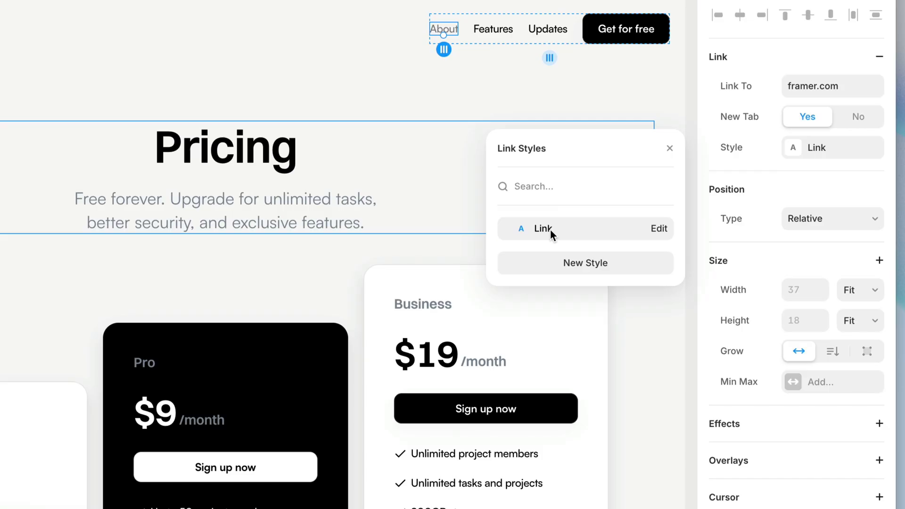
pyautogui.doubleClick(550, 229)
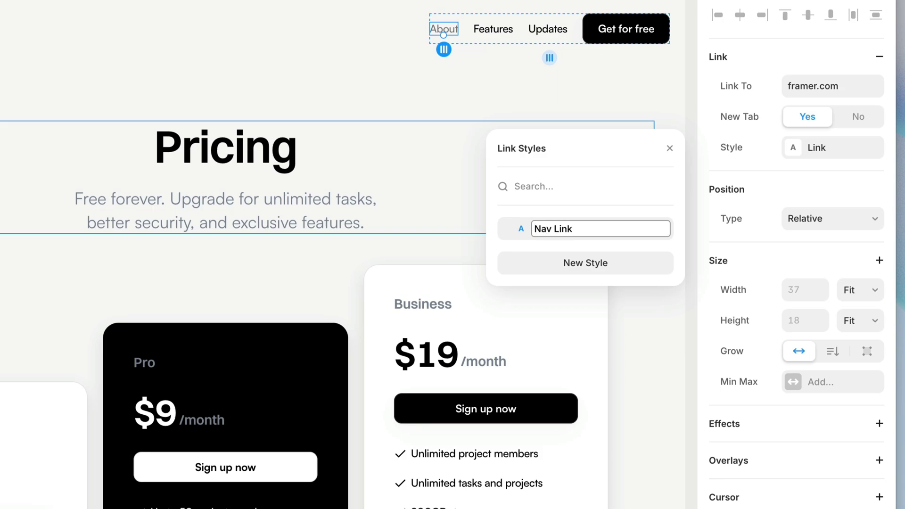
pyautogui.press('Return')
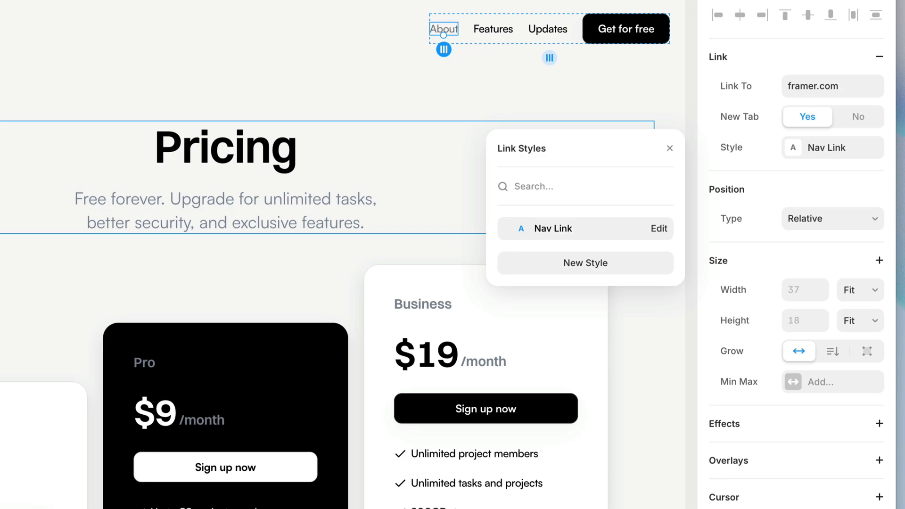
# - Link both the Features and Updates nav items to framer.com
pyautogui.click(493, 29)
pyautogui.keyDown('shift'); pyautogui.click(559, 32); pyautogui.keyUp('shift')
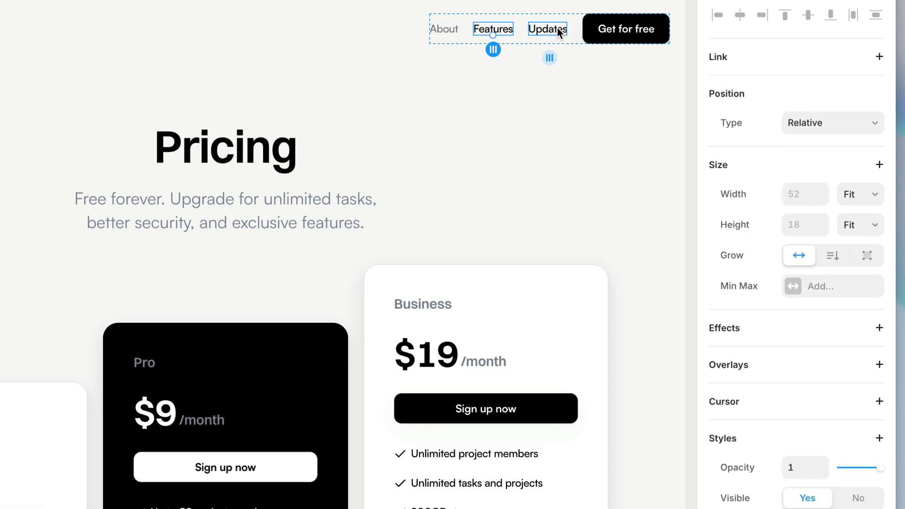
pyautogui.click(777, 57)
pyautogui.write('framer.com')
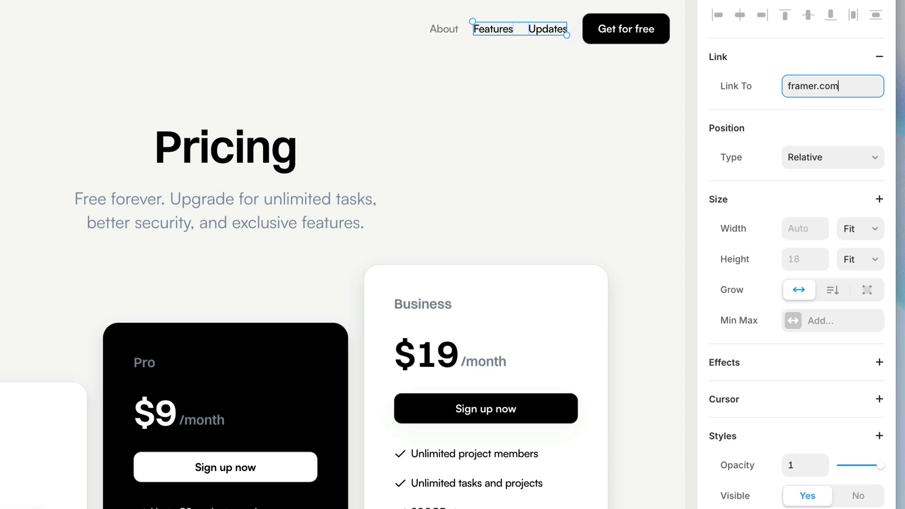
pyautogui.press('Return')
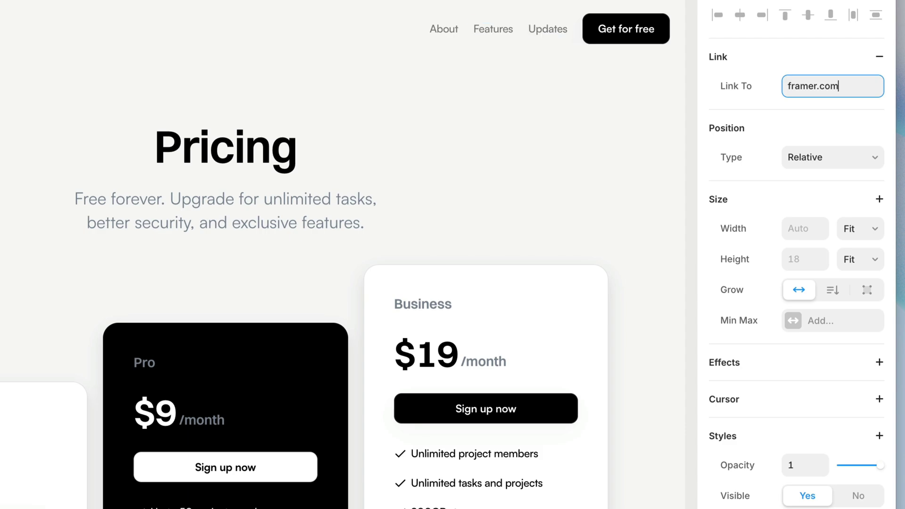
# - Darken the Nav Link default colour to grey HSL 0 0 37
pyautogui.click(437, 30)
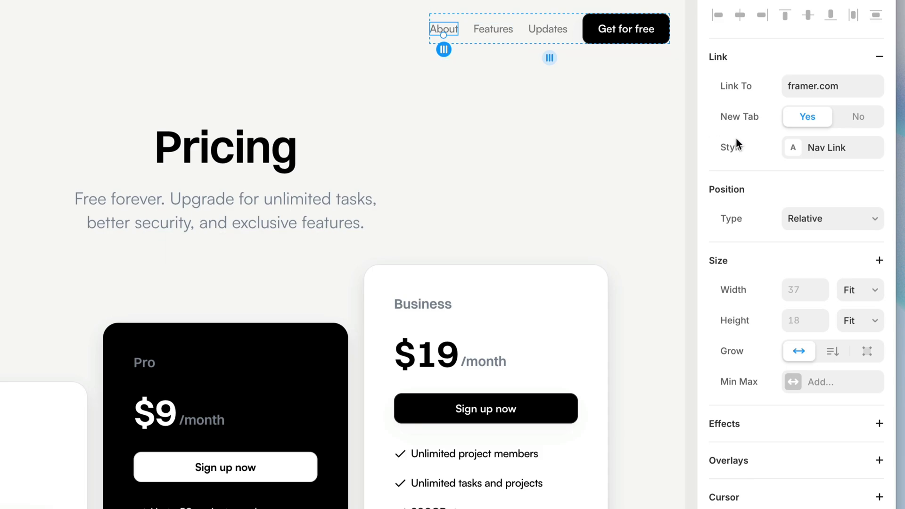
pyautogui.click(818, 163)
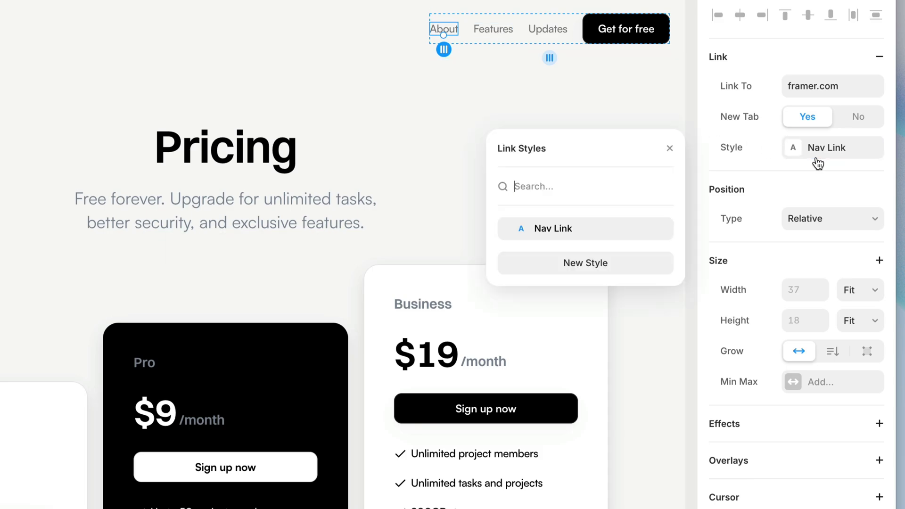
pyautogui.moveTo(651, 239)
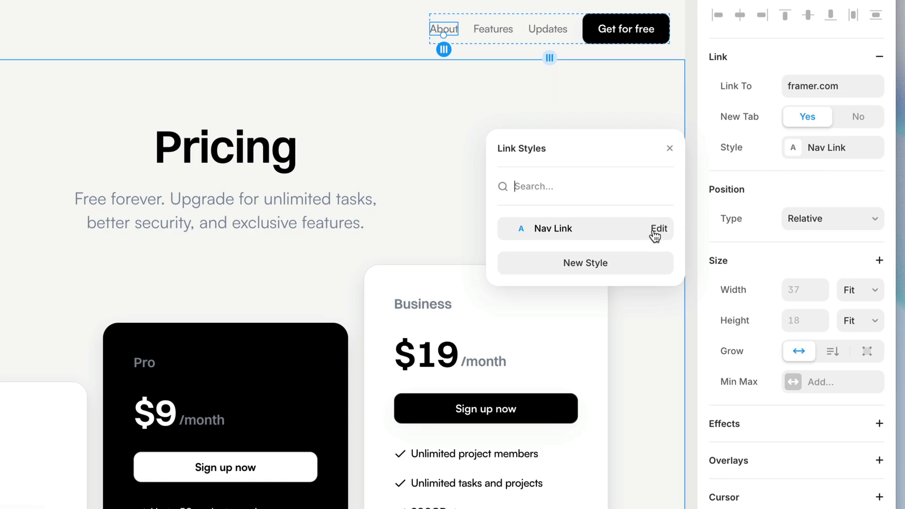
pyautogui.click(657, 229)
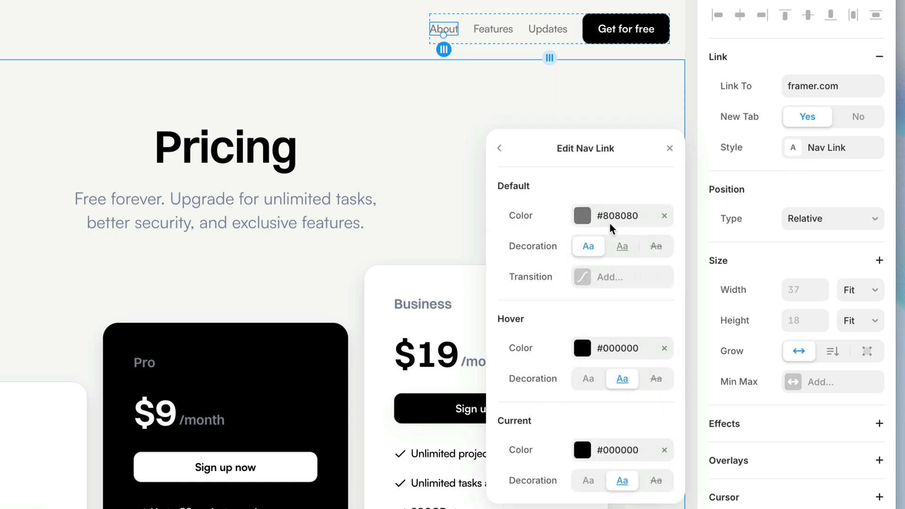
pyautogui.click(582, 215)
pyautogui.moveTo(579, 214); pyautogui.dragTo(492, 228)
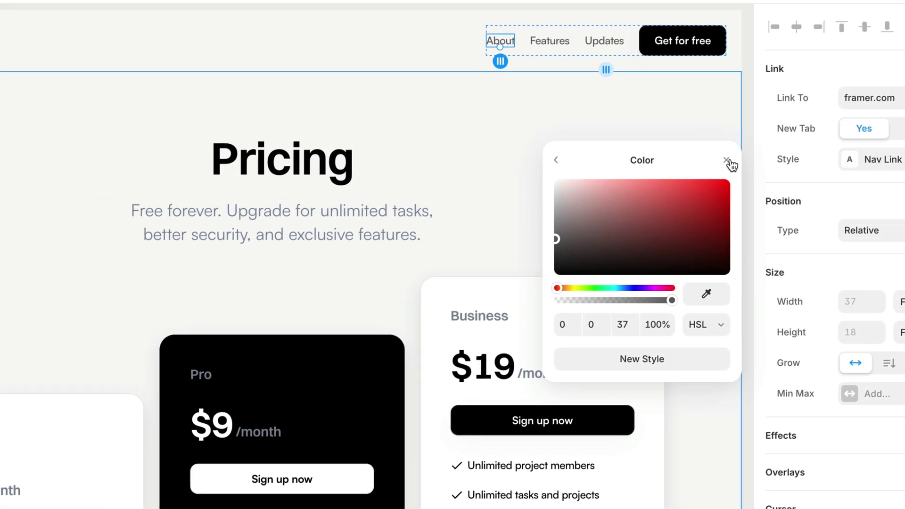
# - Open the Nav Link style from the Link folder in Assets and view its options
pyautogui.click(670, 148)
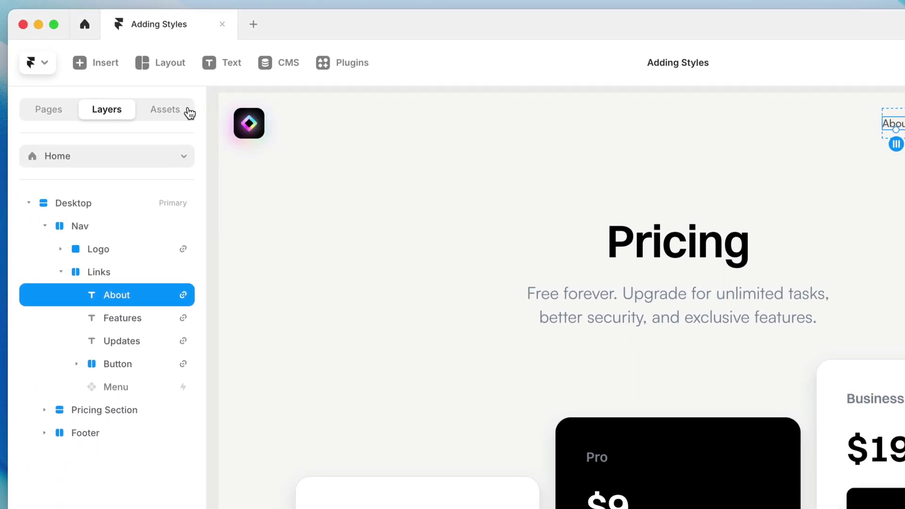
pyautogui.click(165, 109)
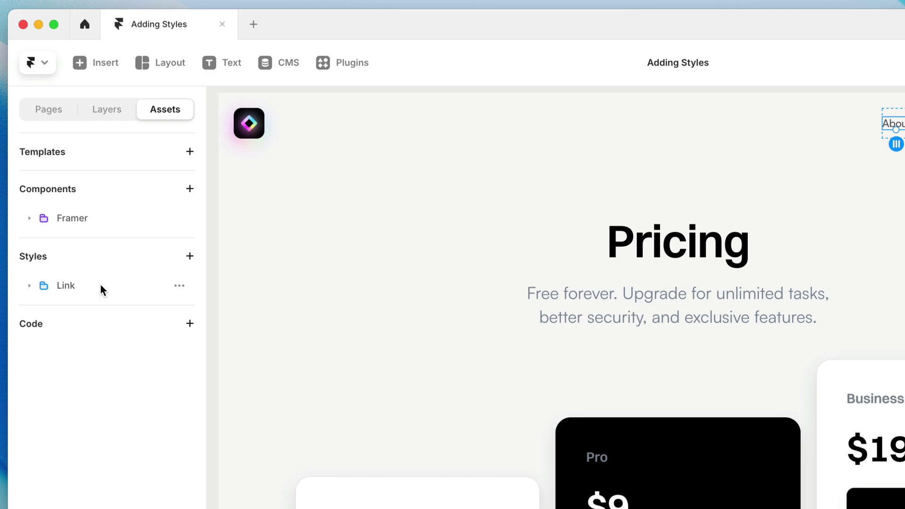
pyautogui.click(31, 287)
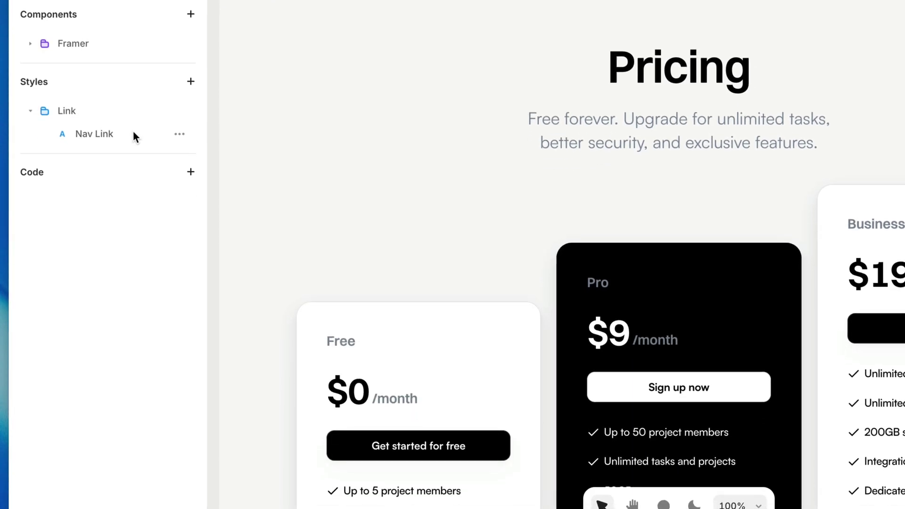
pyautogui.click(134, 136)
pyautogui.click(179, 134)
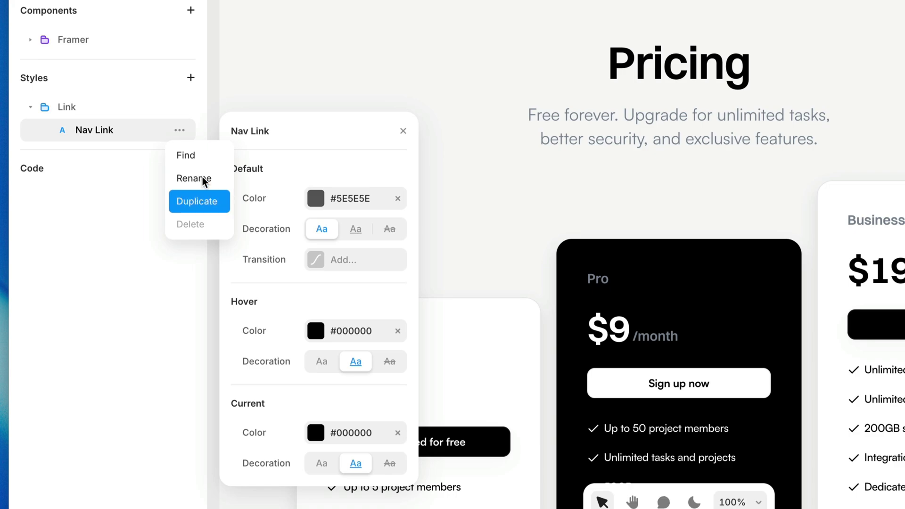
pyautogui.click(146, 131)
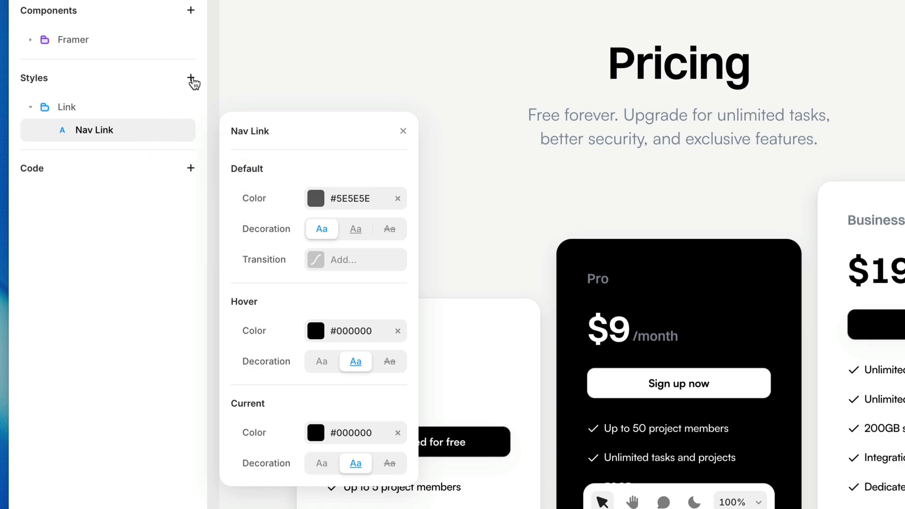
# - Browse the addable style types: Text, Link, Code, Color and CMS
pyautogui.click(191, 78)
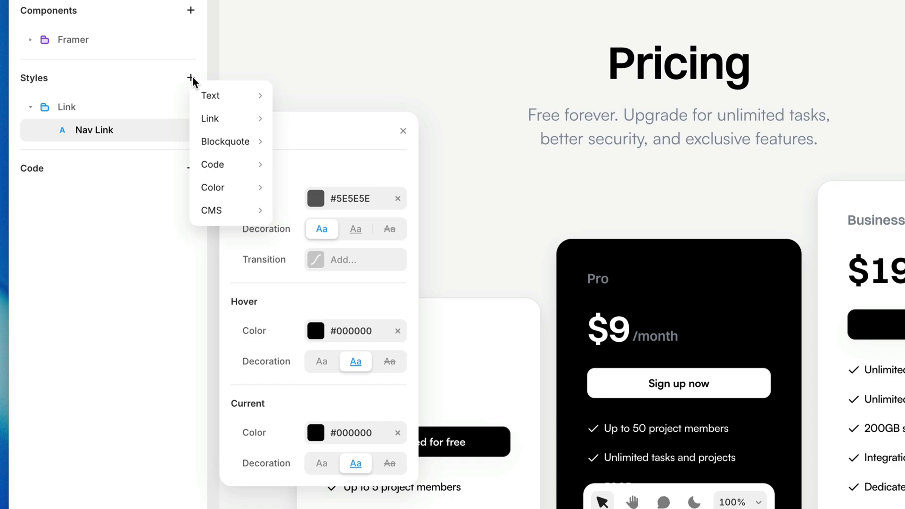
pyautogui.moveTo(222, 90)
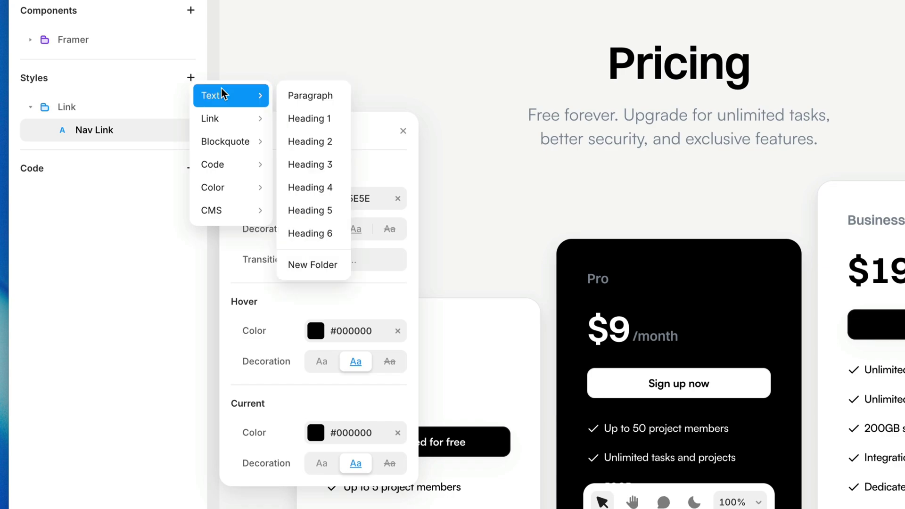
pyautogui.moveTo(239, 118)
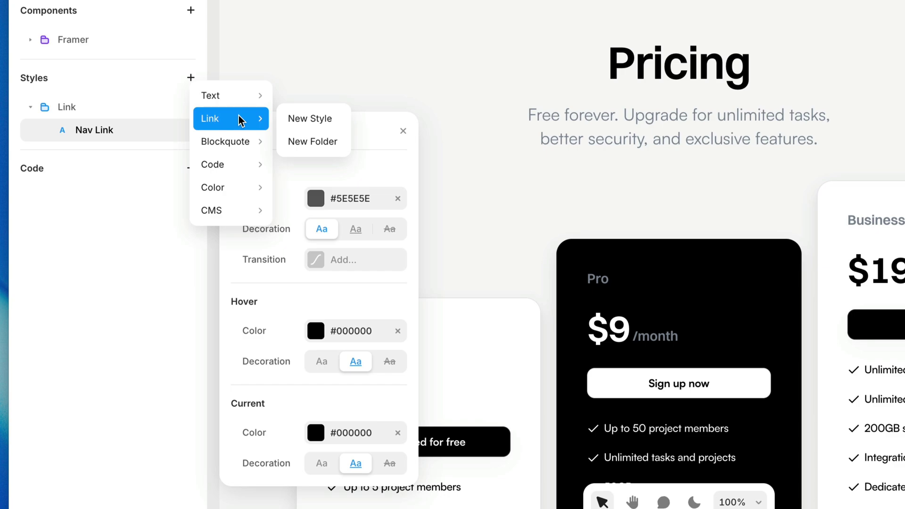
pyautogui.moveTo(237, 170)
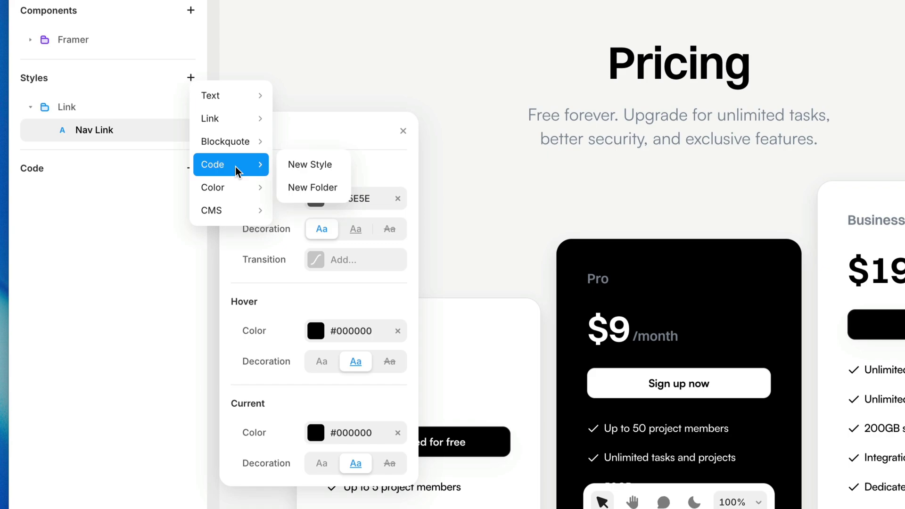
pyautogui.moveTo(235, 146)
pyautogui.moveTo(240, 189)
pyautogui.moveTo(241, 213)
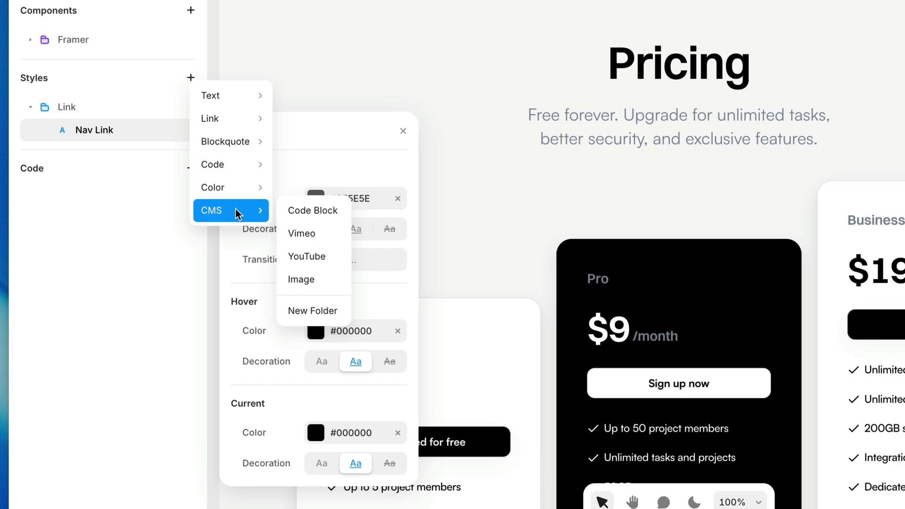
pyautogui.click(127, 218)
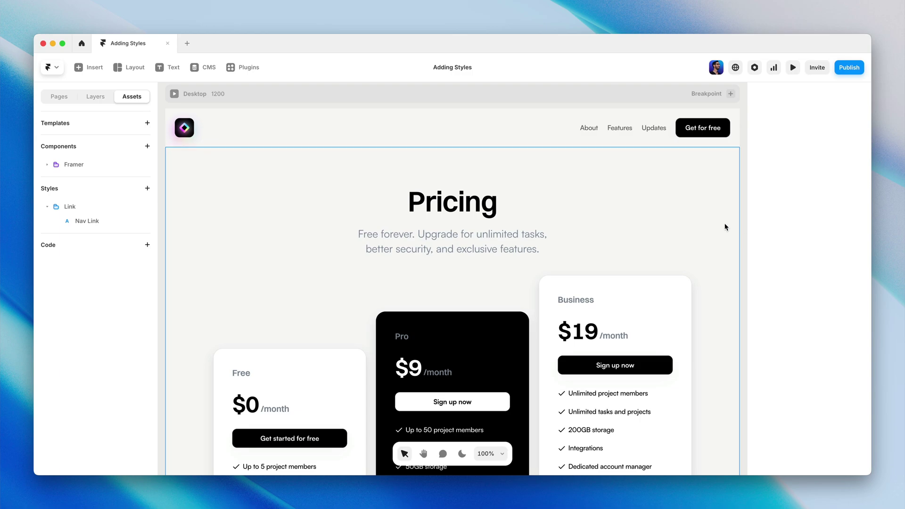
# - Select the Desktop page frame to show its #F7F7F7 fill and Hidden overflow
pyautogui.click(618, 95)
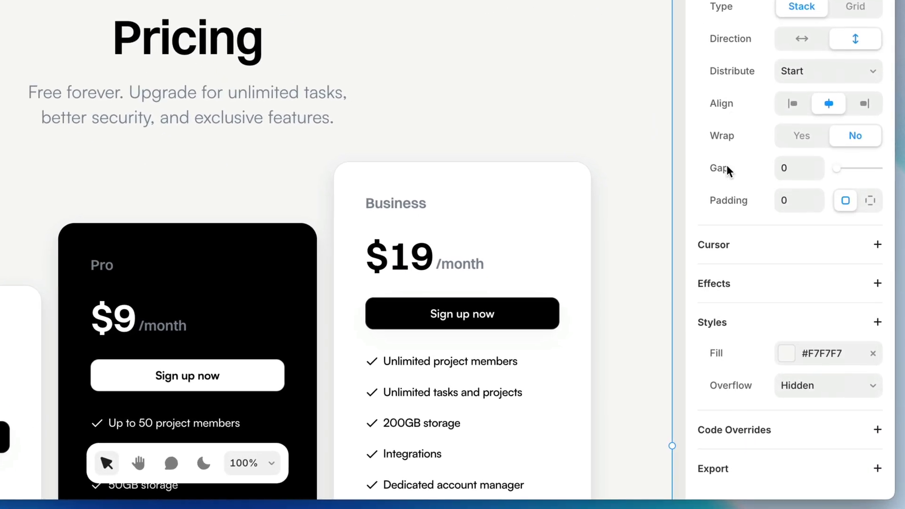
# - Save the page's #F7F7F7 background fill as colour style Surface 0
pyautogui.click(805, 356)
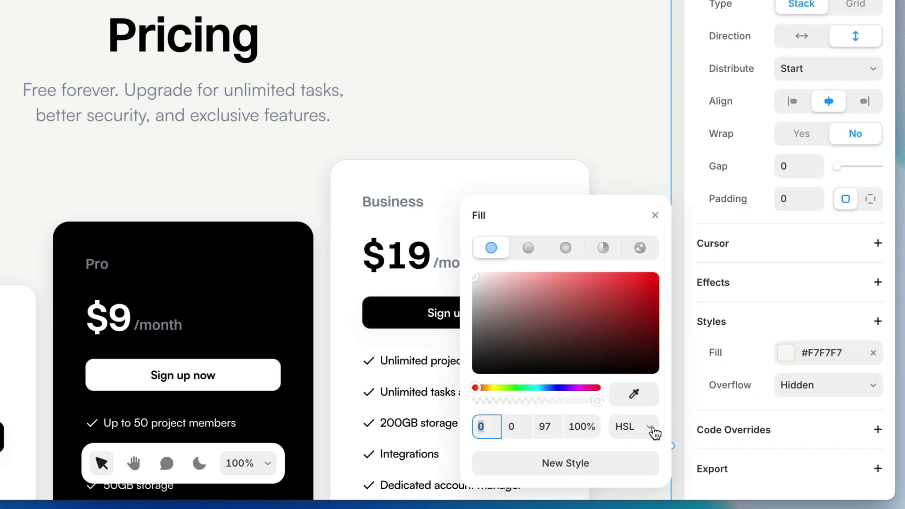
pyautogui.click(589, 469)
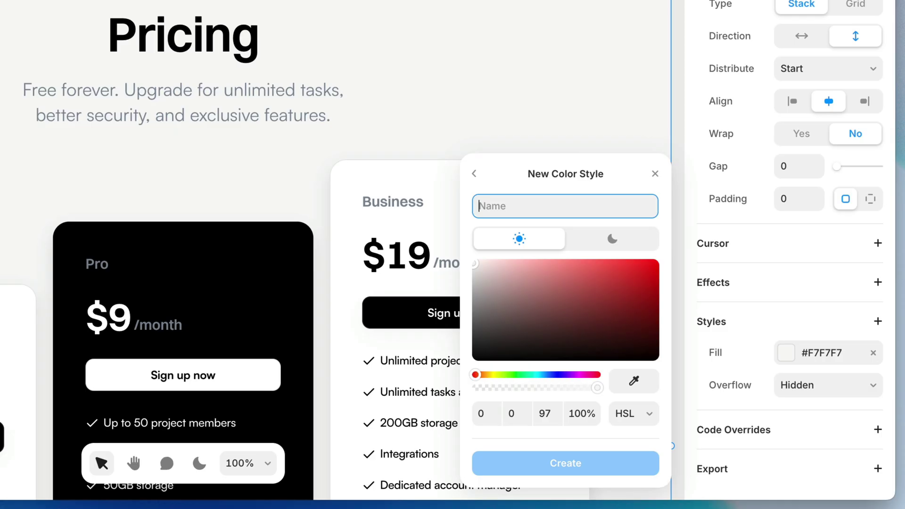
pyautogui.write('Surface 0')
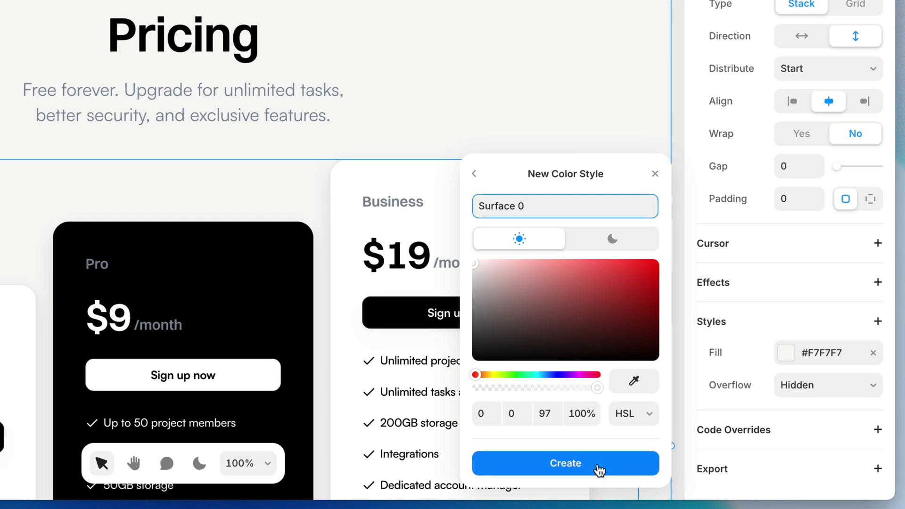
pyautogui.click(598, 470)
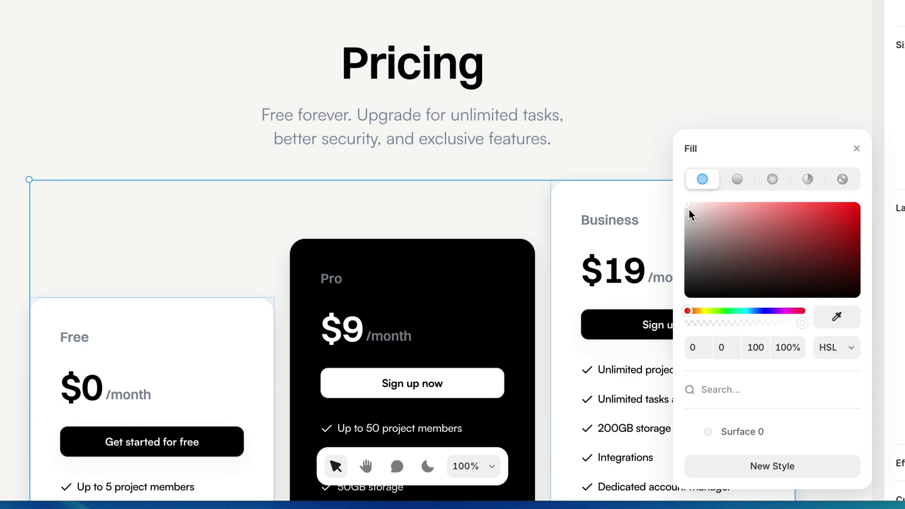
# - Save the white card fill as colour style Surface 1
pyautogui.click(777, 466)
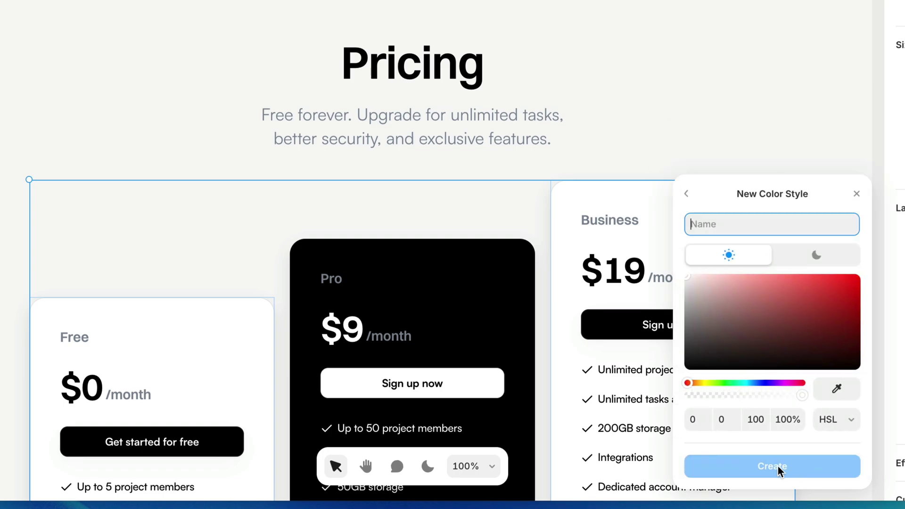
pyautogui.write('Surface 1')
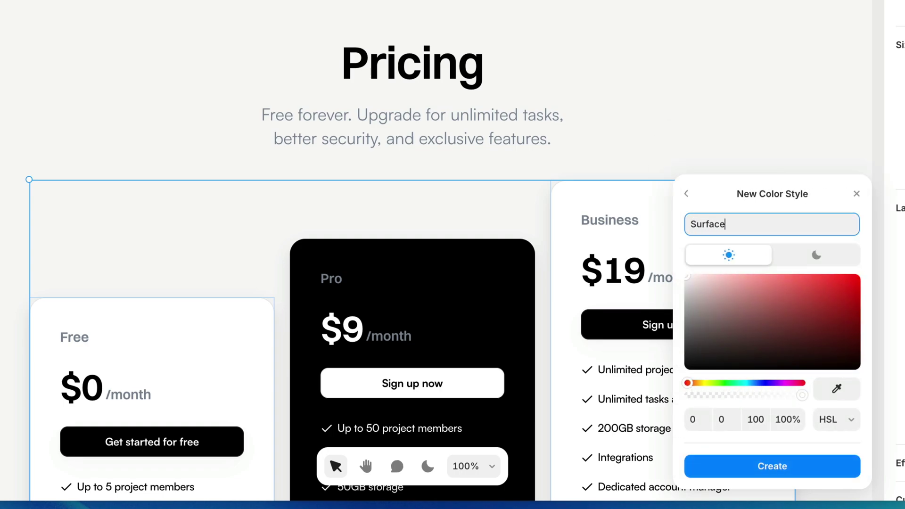
pyautogui.click(801, 476)
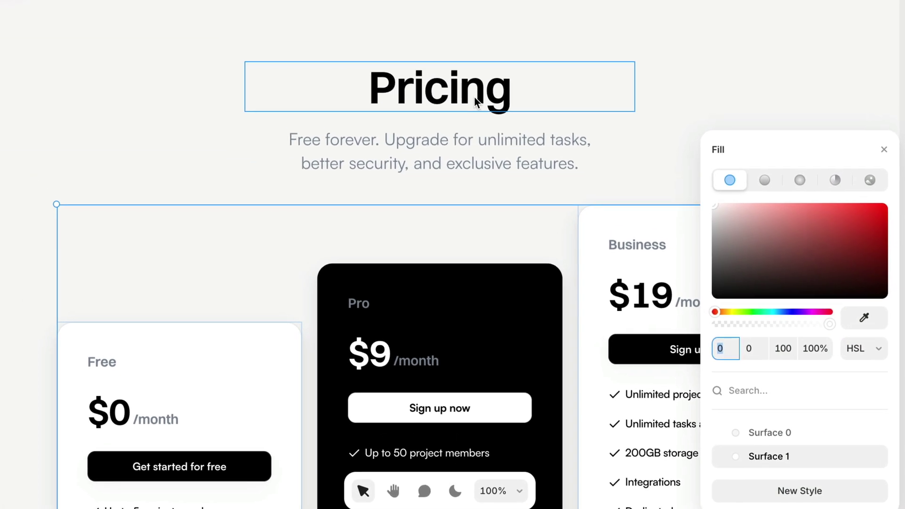
pyautogui.click(476, 100)
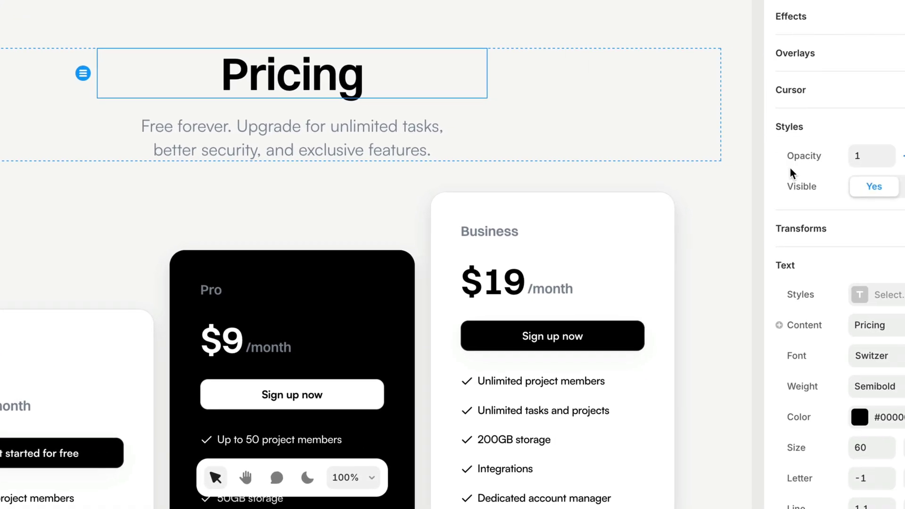
# - Save the Pricing heading's black text colour (HSL 0 0 0) as style Content 100
pyautogui.scroll(-4, 790, 167)
pyautogui.click(814, 236)
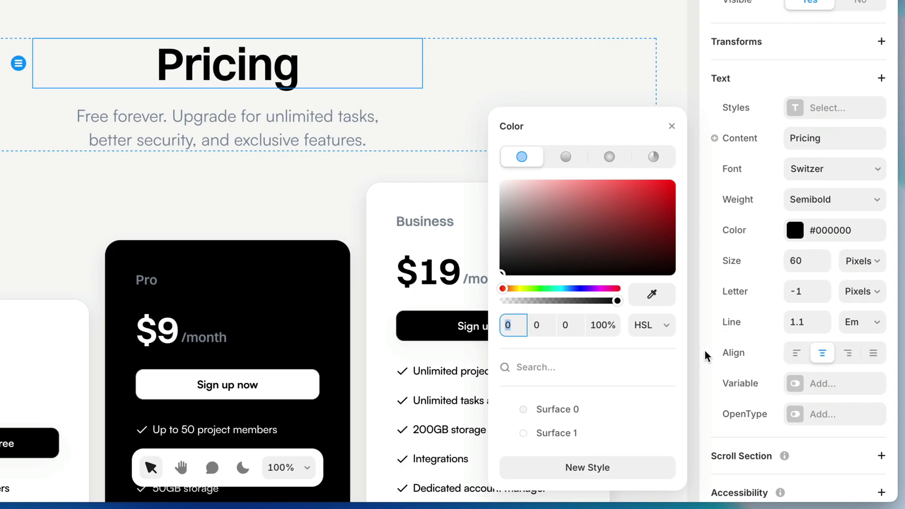
pyautogui.click(592, 467)
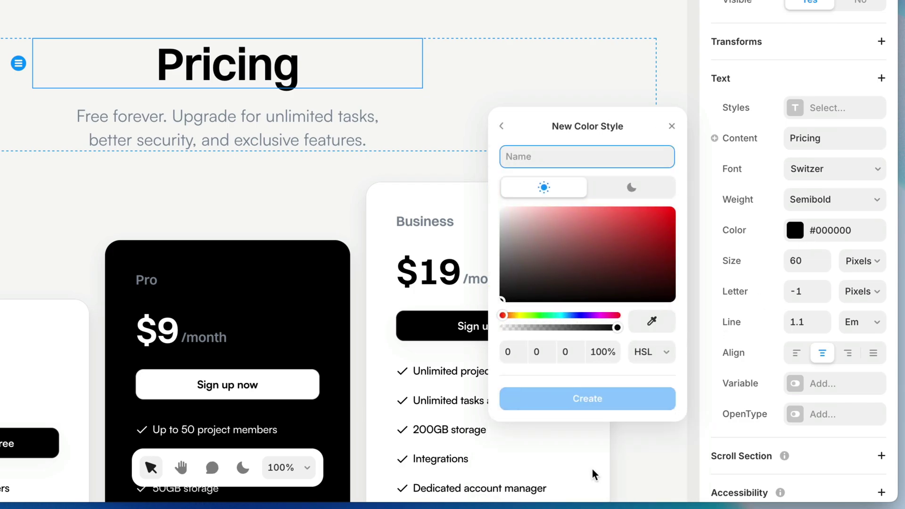
pyautogui.write('Content 100')
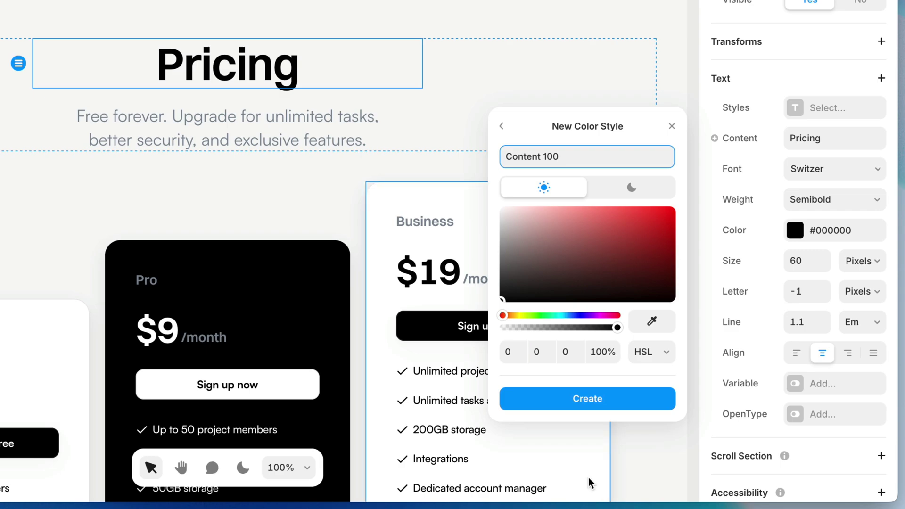
pyautogui.click(585, 399)
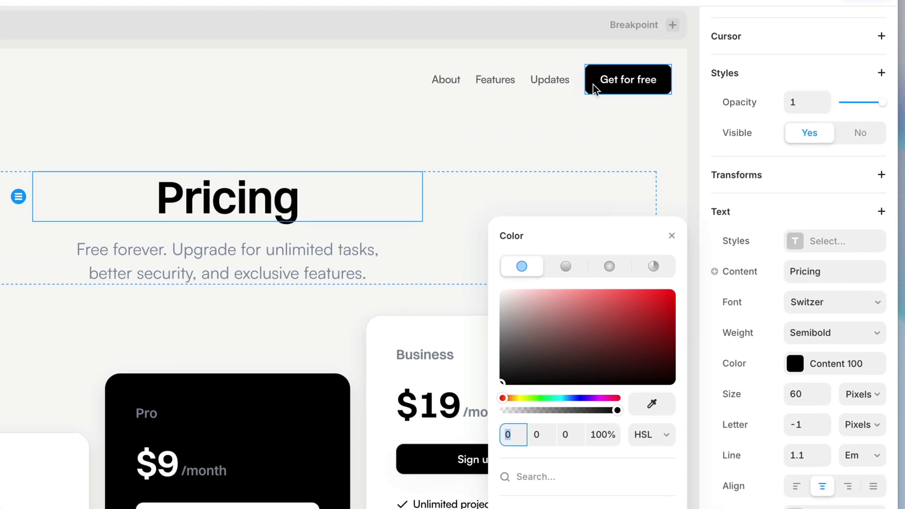
# - Apply Content 100 to the Get for free button, Pro card and Sign up button fills
pyautogui.click(592, 88)
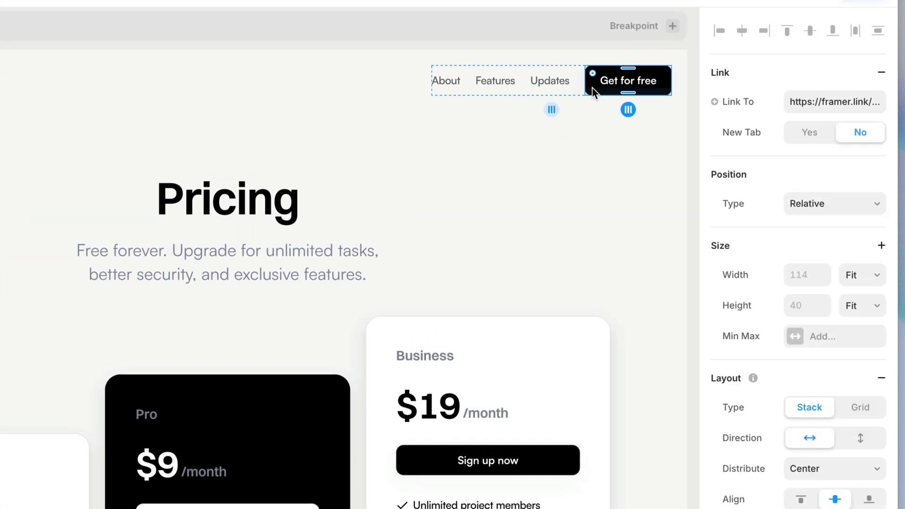
pyautogui.scroll(-6, 750, 254)
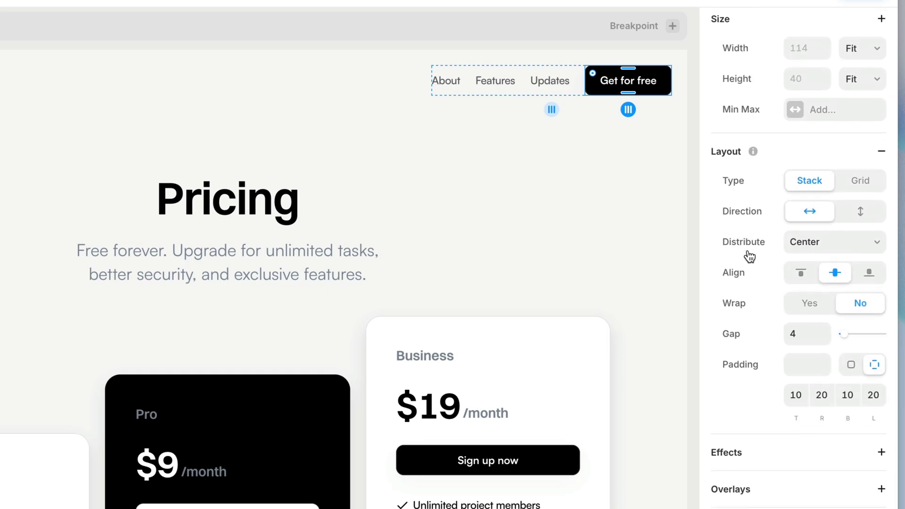
pyautogui.scroll(-3, 750, 253)
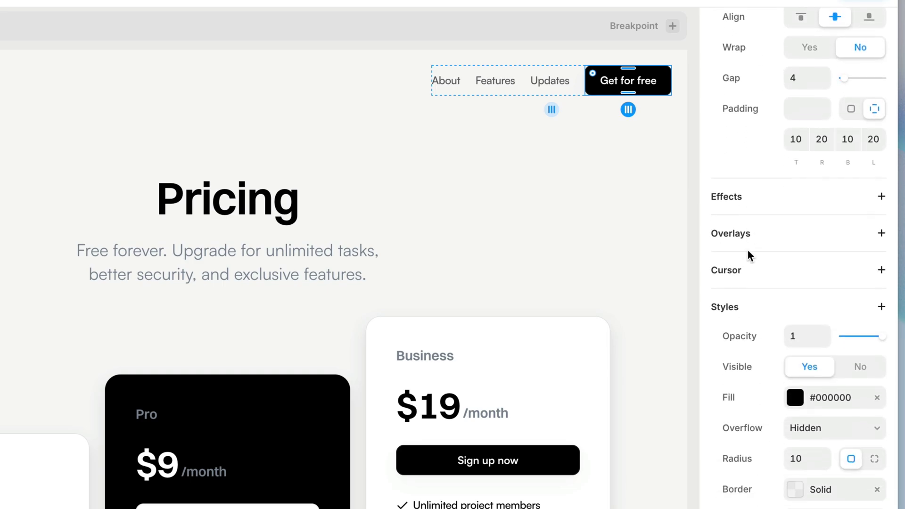
pyautogui.click(804, 394)
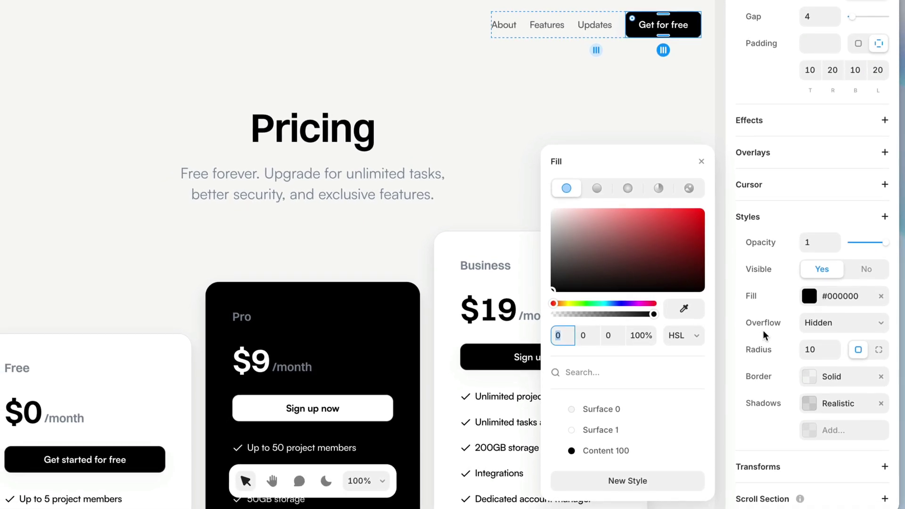
pyautogui.click(604, 452)
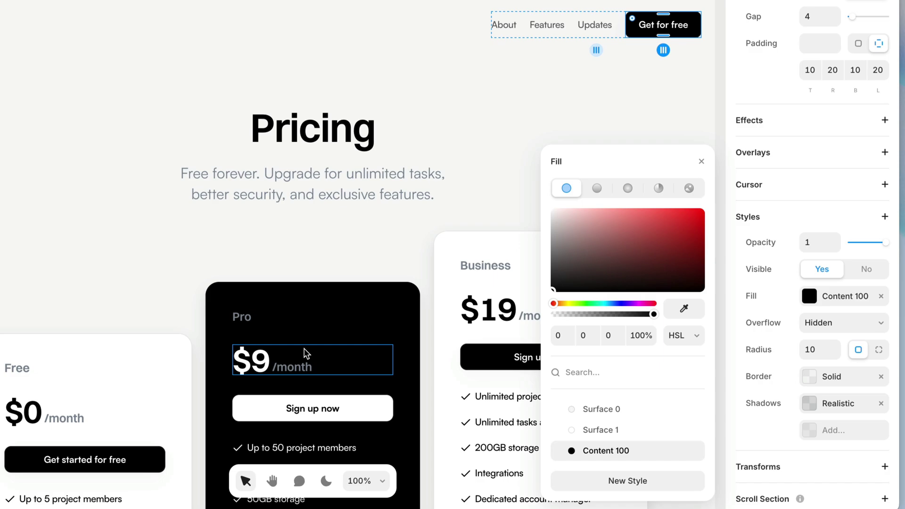
pyautogui.click(222, 314)
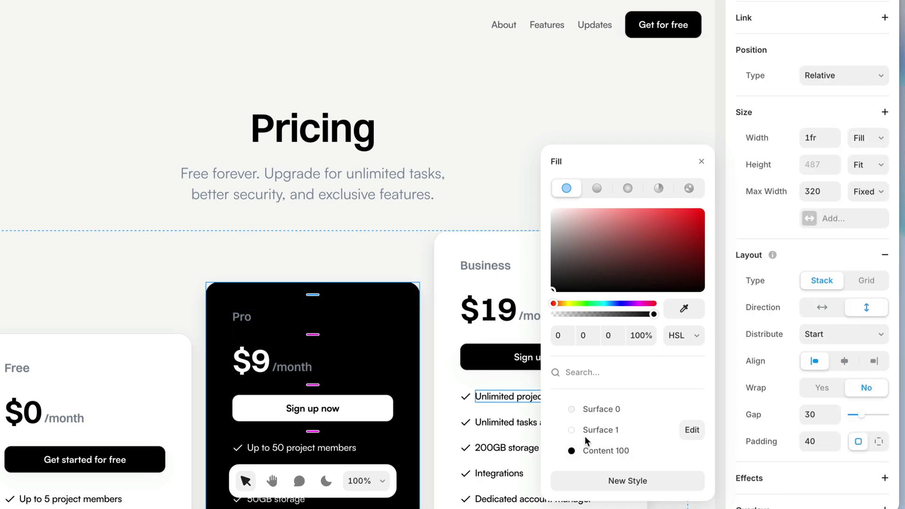
pyautogui.click(587, 453)
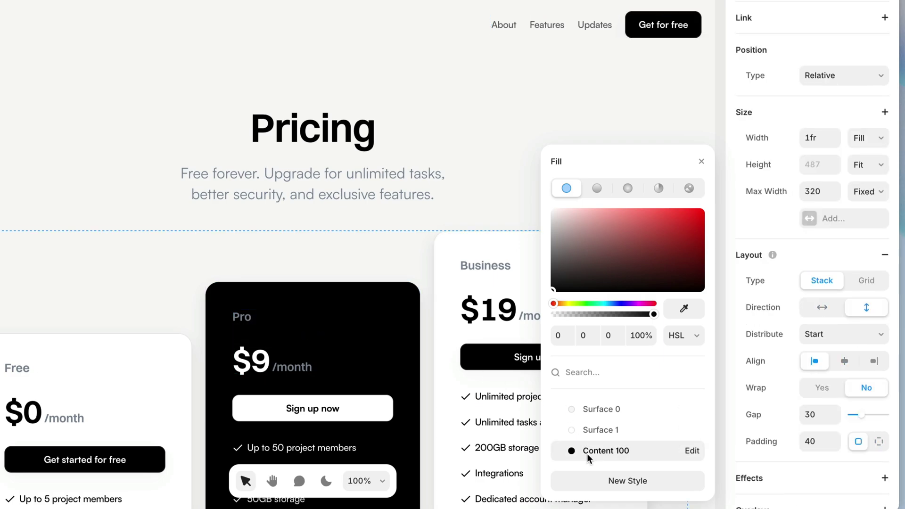
pyautogui.click(469, 361)
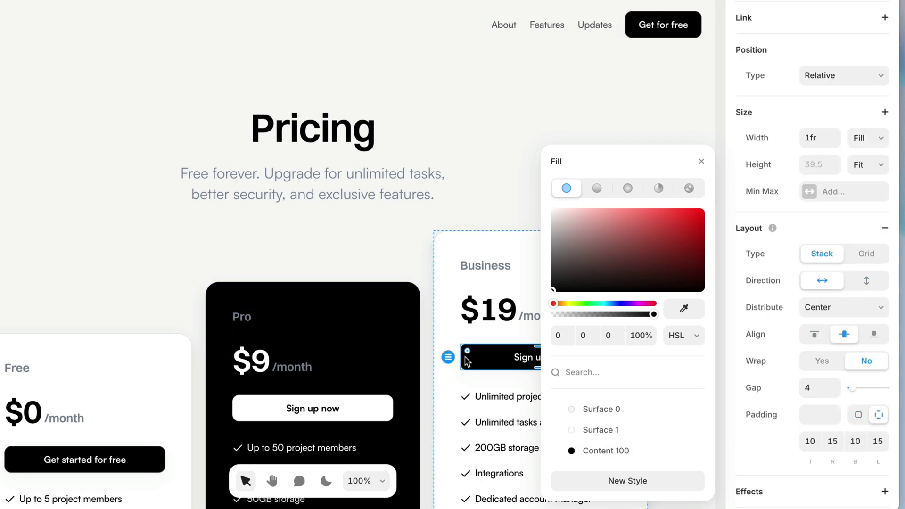
pyautogui.click(590, 451)
pyautogui.click(157, 465)
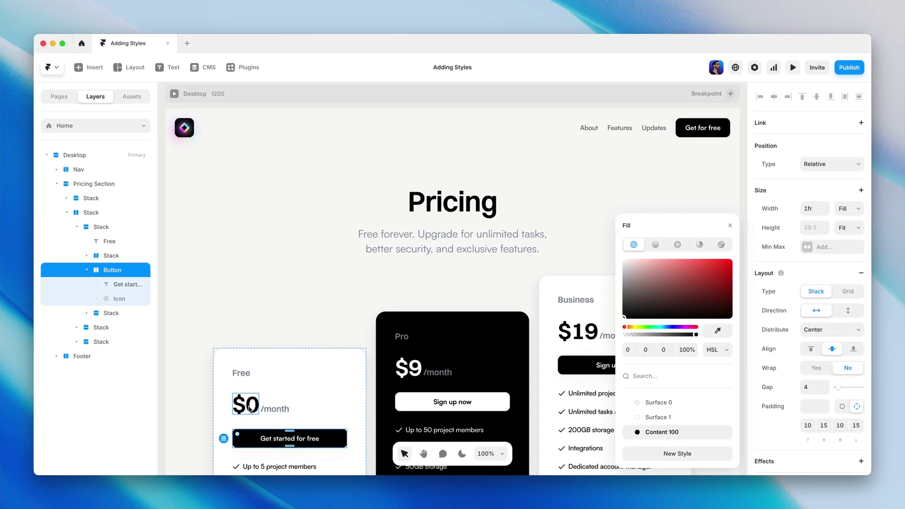
# - Apply Content 100 to the $0 and $19 price text colour
pyautogui.click(250, 408)
pyautogui.keyDown('shift'); pyautogui.click(576, 332); pyautogui.keyUp('shift')
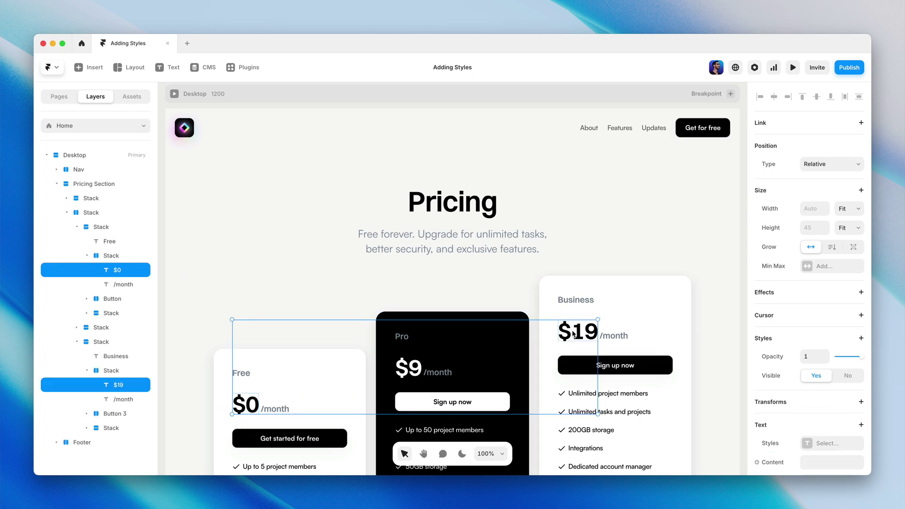
pyautogui.scroll(-4, 573, 333)
pyautogui.scroll(-3, 573, 333)
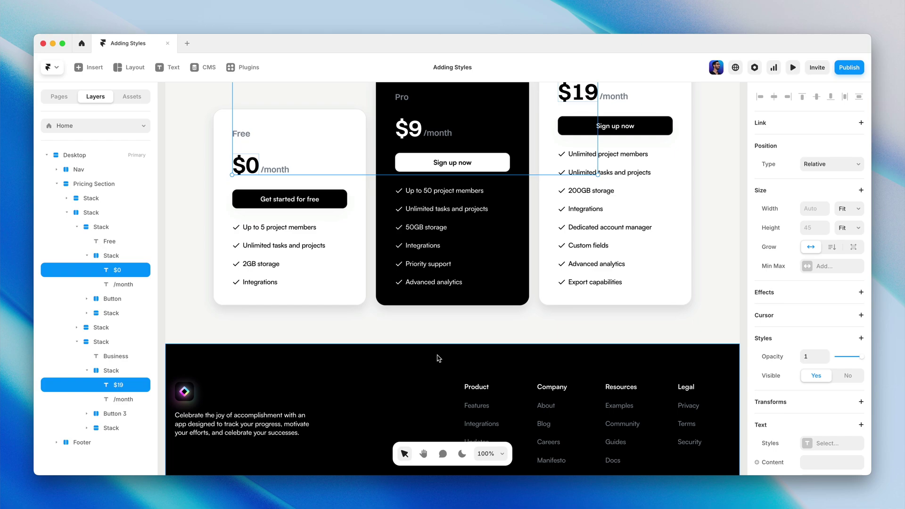
pyautogui.scroll(-5, 829, 321)
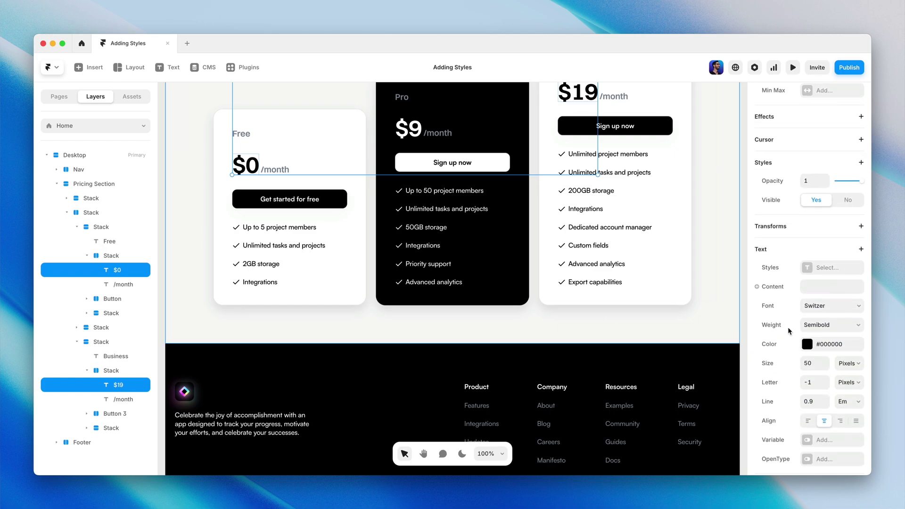
pyautogui.click(807, 344)
pyautogui.click(655, 433)
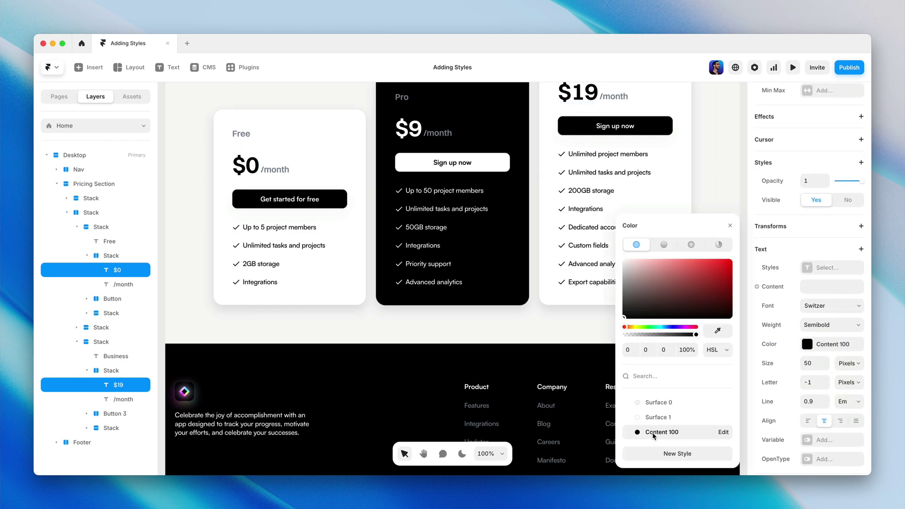
# - Apply Content 100 to the footer's fill
pyautogui.click(104, 445)
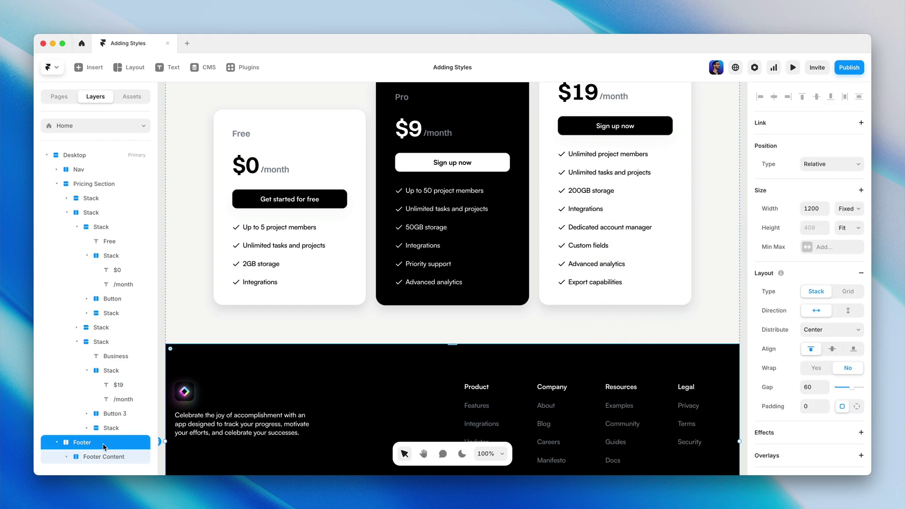
pyautogui.scroll(-5, 775, 319)
pyautogui.click(808, 362)
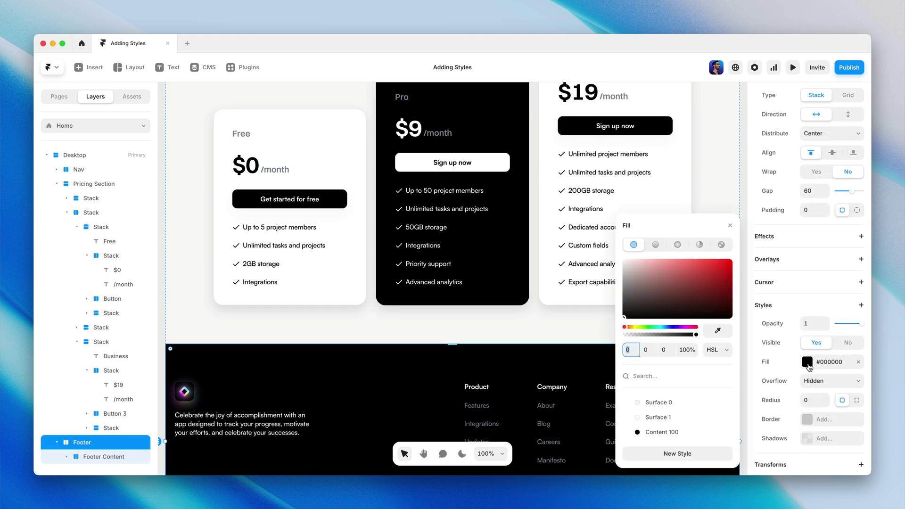
pyautogui.click(663, 432)
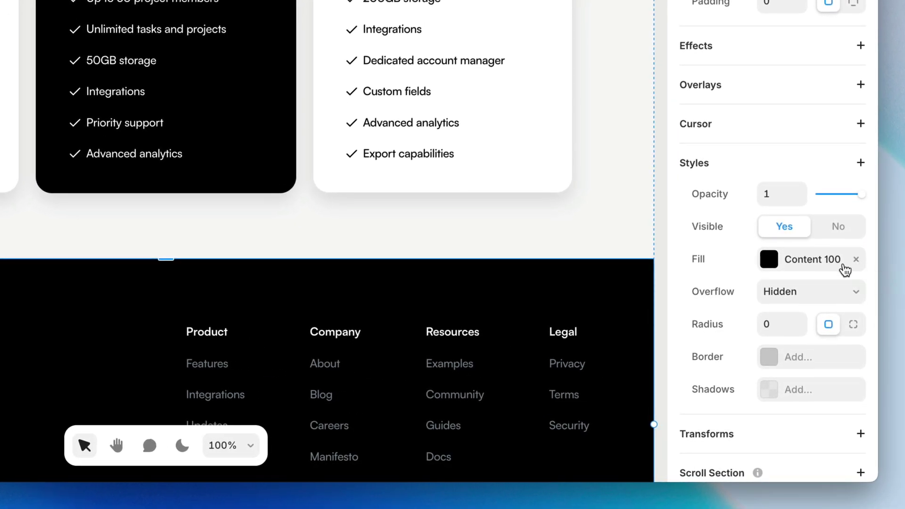
# - Try dark grey and near-black custom footer fills, reapplying Content 100 in between
pyautogui.click(803, 266)
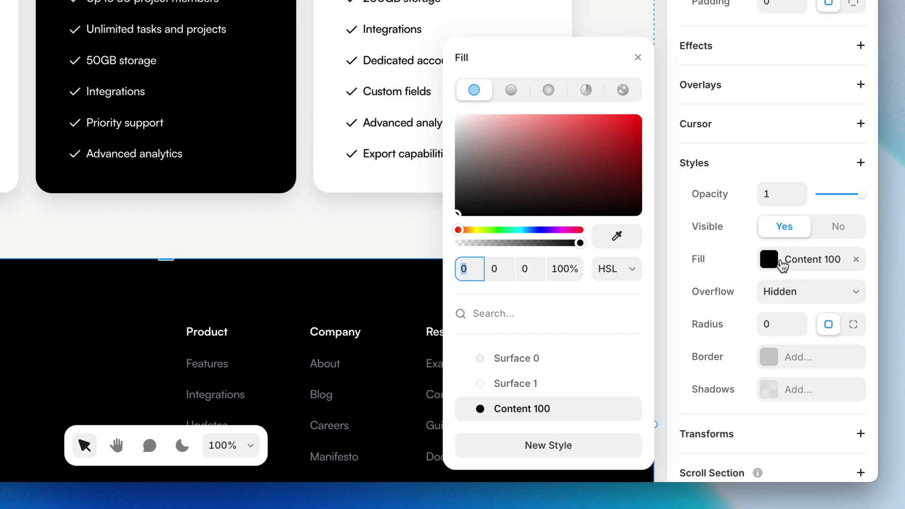
pyautogui.moveTo(473, 192); pyautogui.dragTo(439, 233)
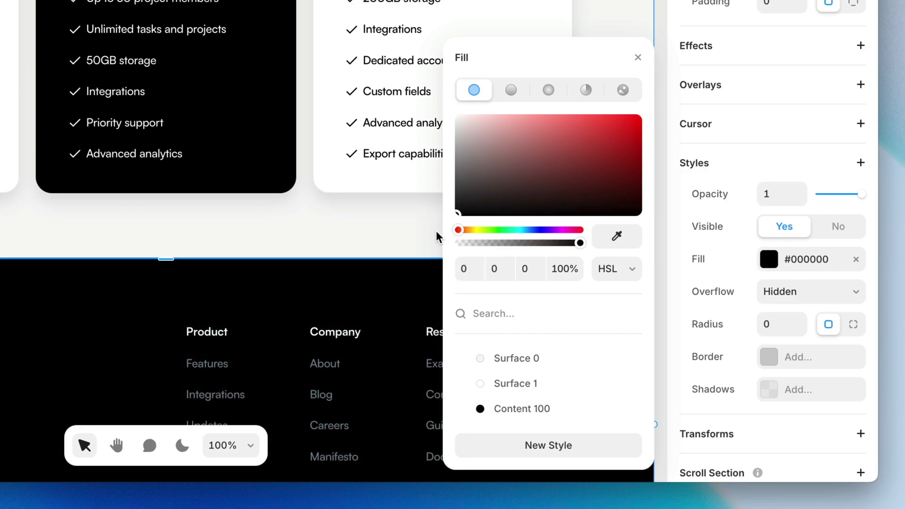
pyautogui.click(518, 408)
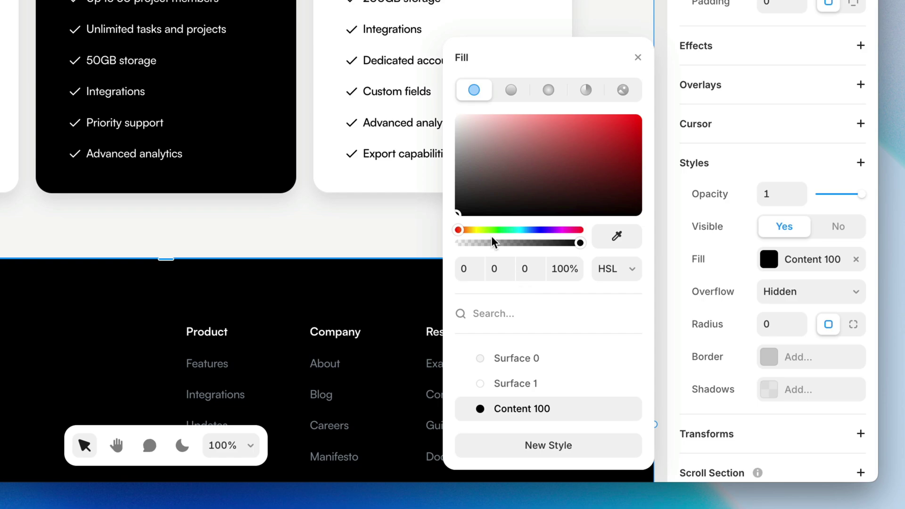
pyautogui.moveTo(462, 213); pyautogui.dragTo(423, 234)
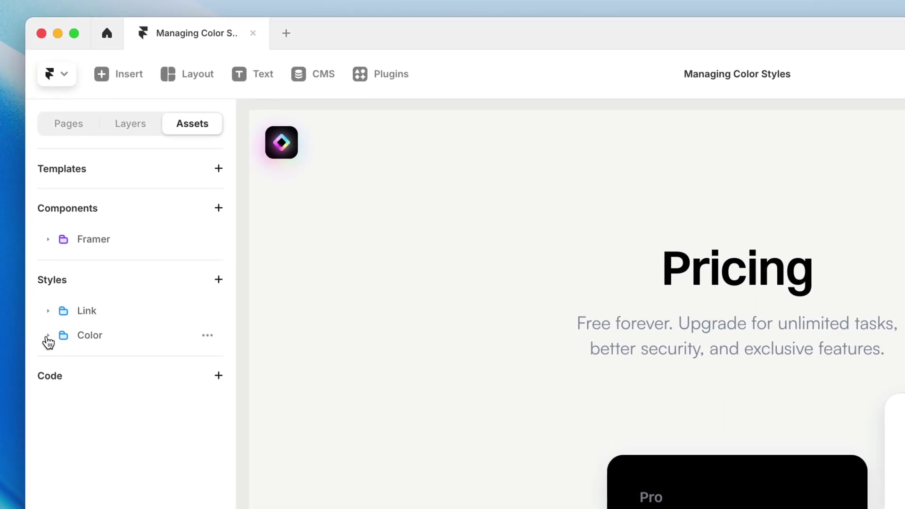
# - Edit Content 100 in the Color styles folder to dark slate HSL 223 15 24
pyautogui.click(49, 249)
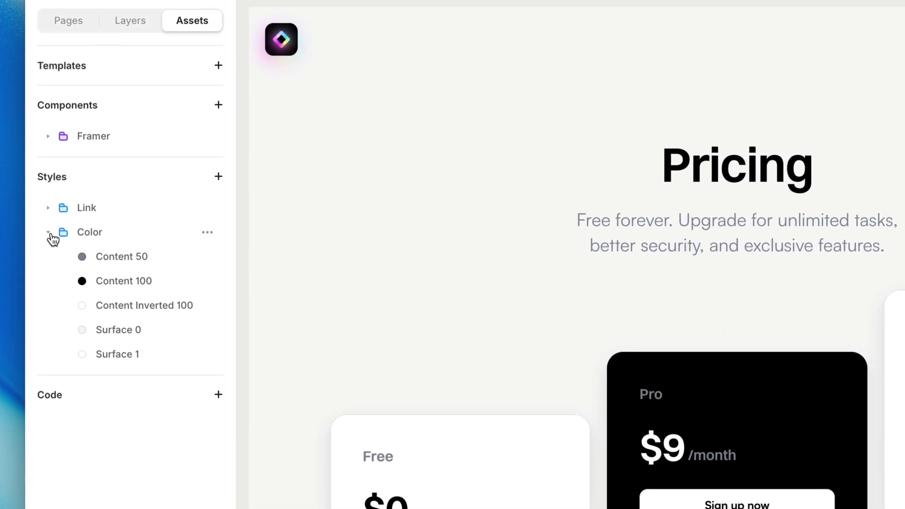
pyautogui.click(168, 278)
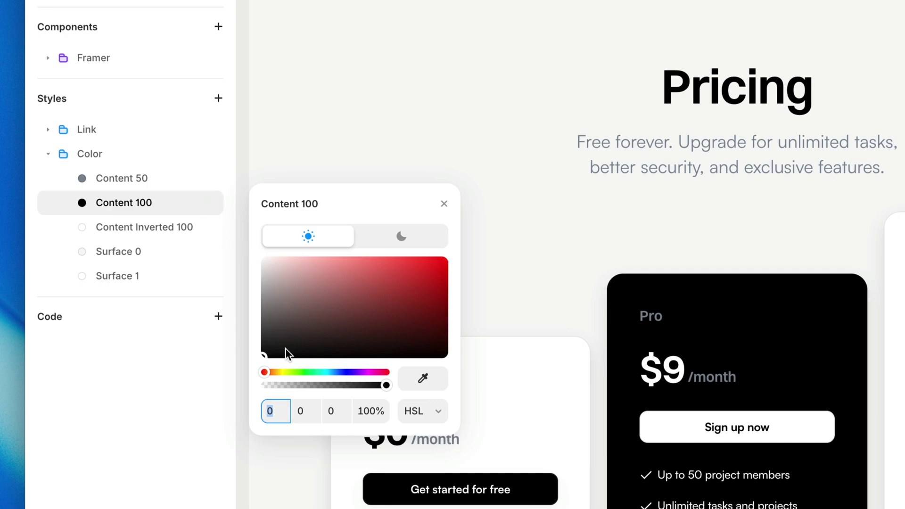
pyautogui.moveTo(288, 359); pyautogui.dragTo(438, 298)
pyautogui.moveTo(292, 307); pyautogui.dragTo(277, 291)
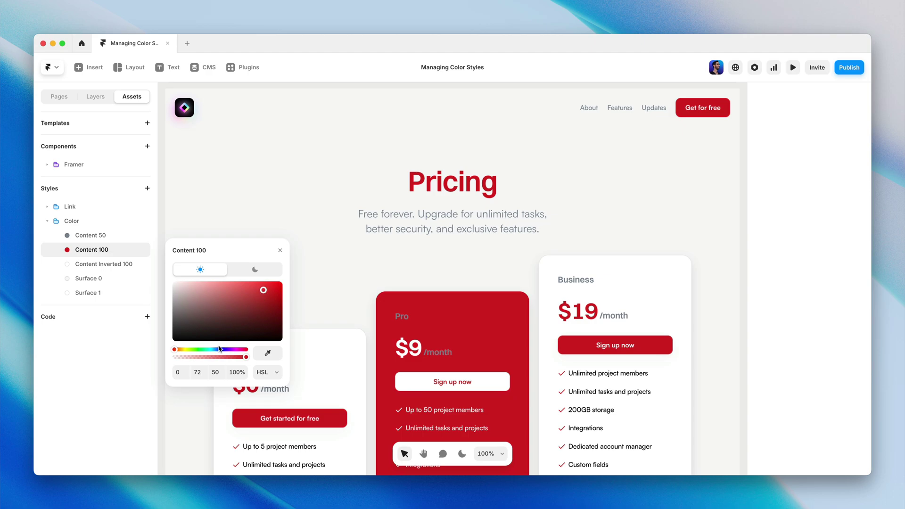
pyautogui.moveTo(219, 348); pyautogui.dragTo(203, 325)
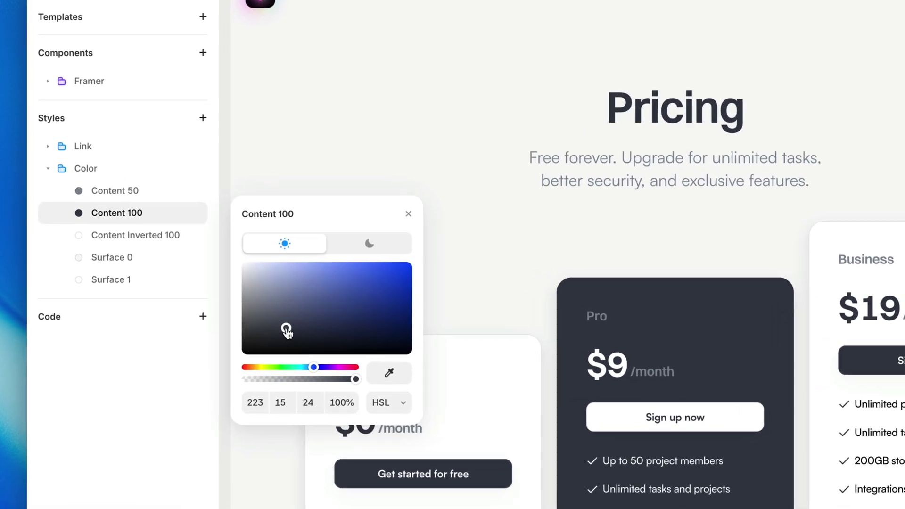
# - Close the Content 100 editor and create a new folder named Content under Color styles
pyautogui.click(444, 205)
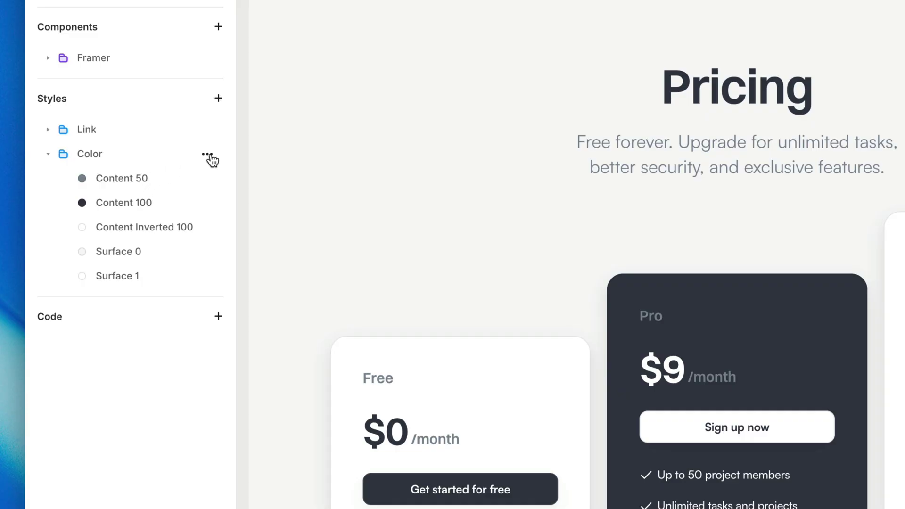
pyautogui.click(207, 156)
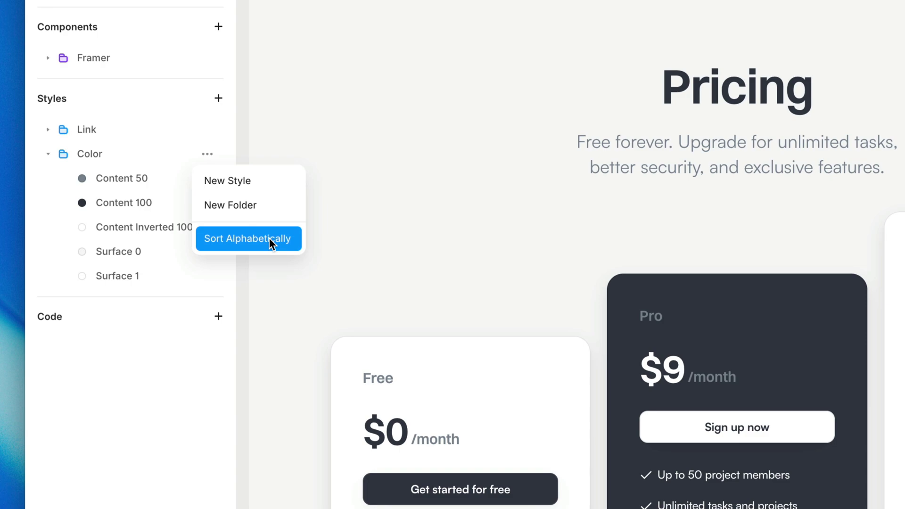
pyautogui.click(261, 209)
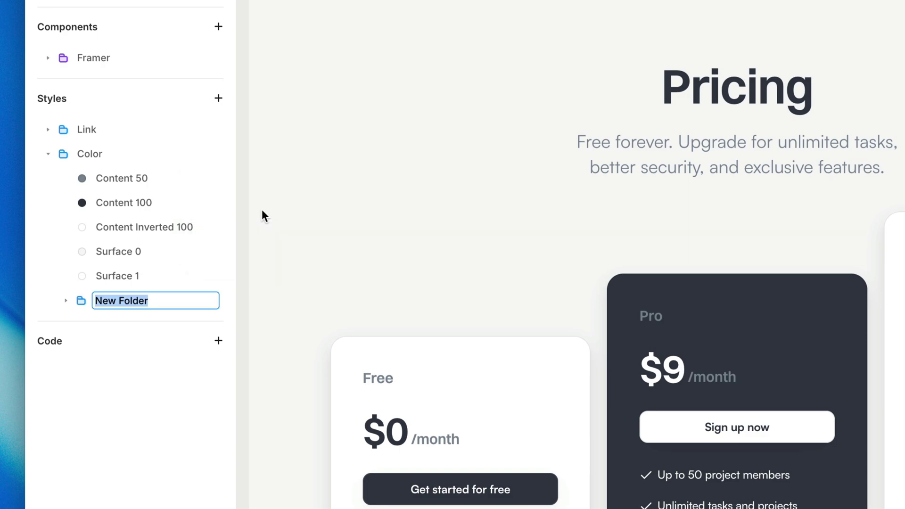
pyautogui.write('Content')
pyautogui.press('Return')
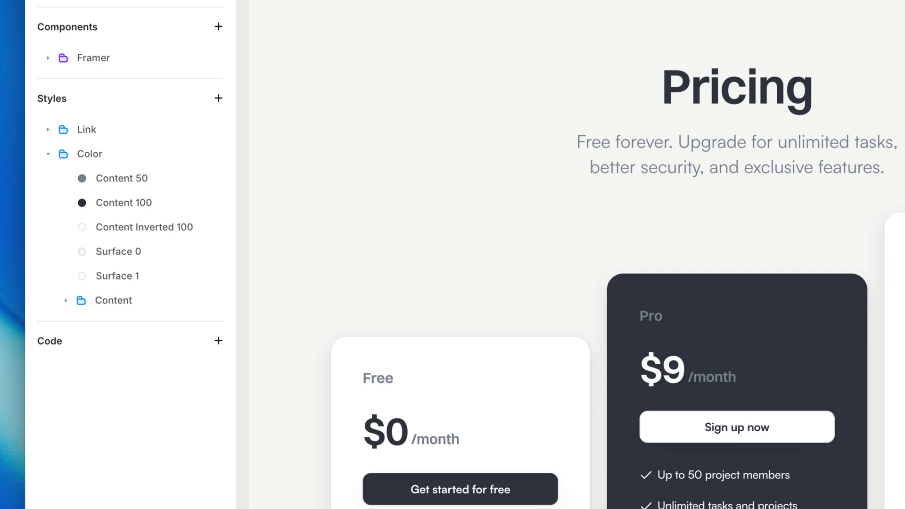
# - Move Content 50, Content 100 and Content Inverted 100 into the Content folder
pyautogui.moveTo(133, 178); pyautogui.dragTo(125, 301)
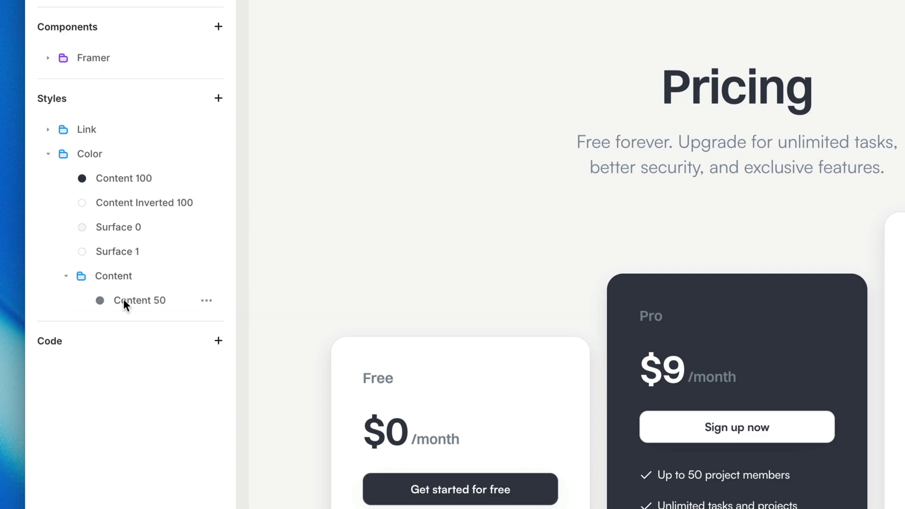
pyautogui.moveTo(126, 176); pyautogui.dragTo(125, 277)
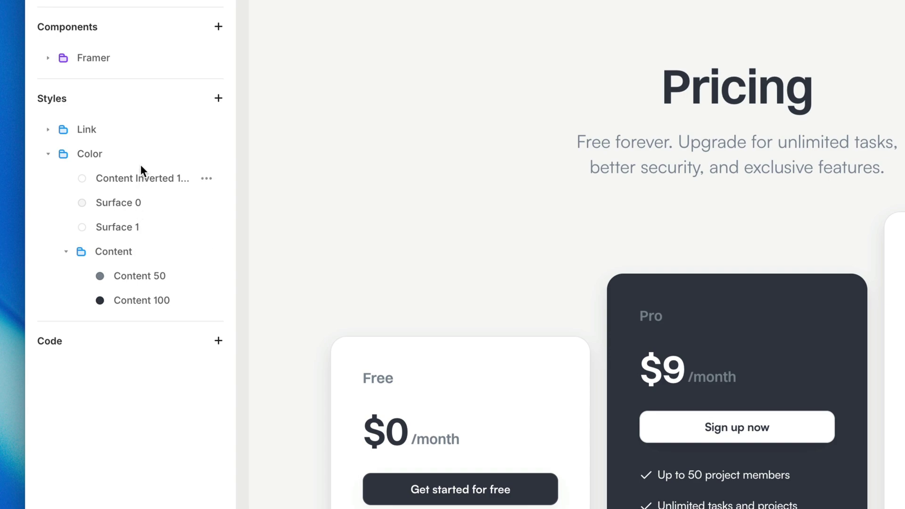
pyautogui.moveTo(140, 178); pyautogui.dragTo(133, 253)
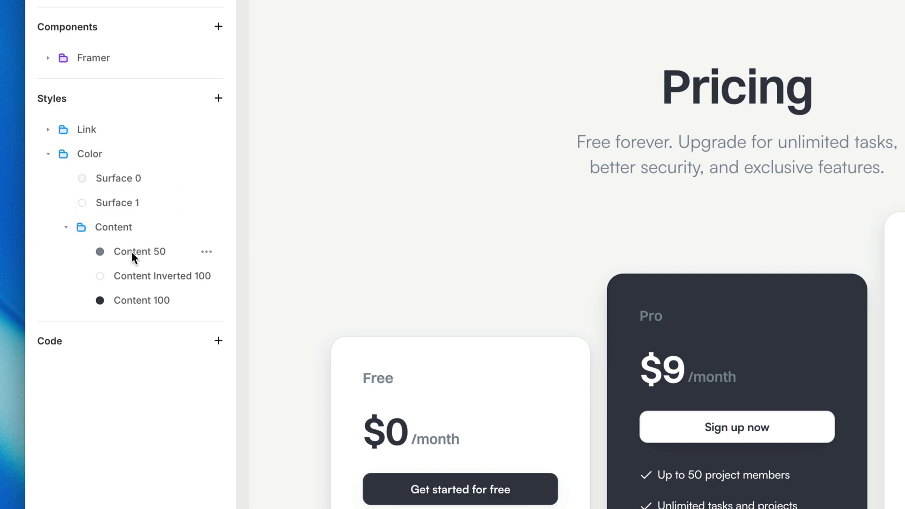
# - Prefix Surface 0's name with 'Surface/' to file it into a new Surface folder
pyautogui.doubleClick(116, 179)
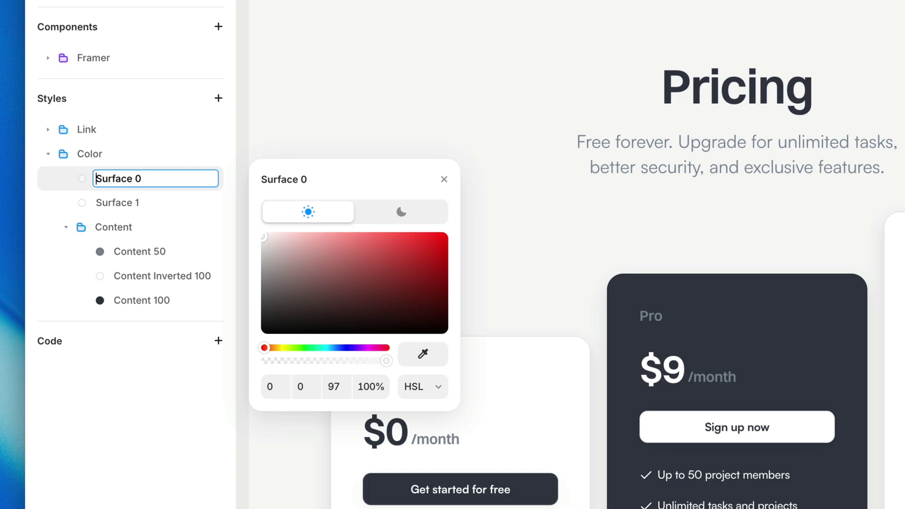
pyautogui.write('Surface/')
pyautogui.press('Return')
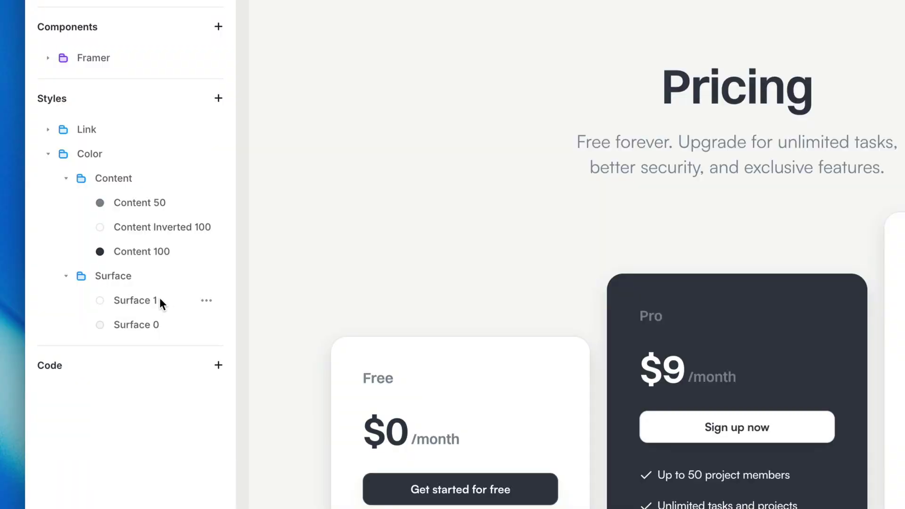
# - Open the actions menu for the Surface 1 colour style, including Delete
pyautogui.click(206, 301)
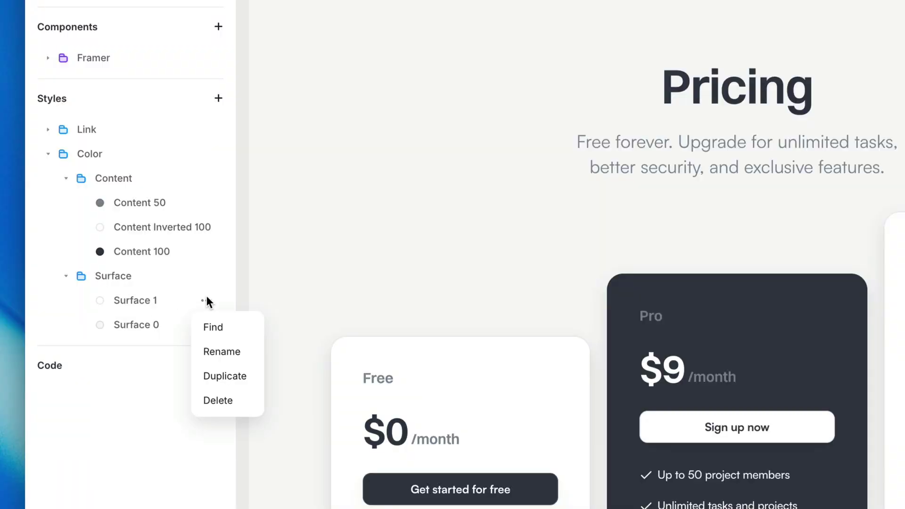